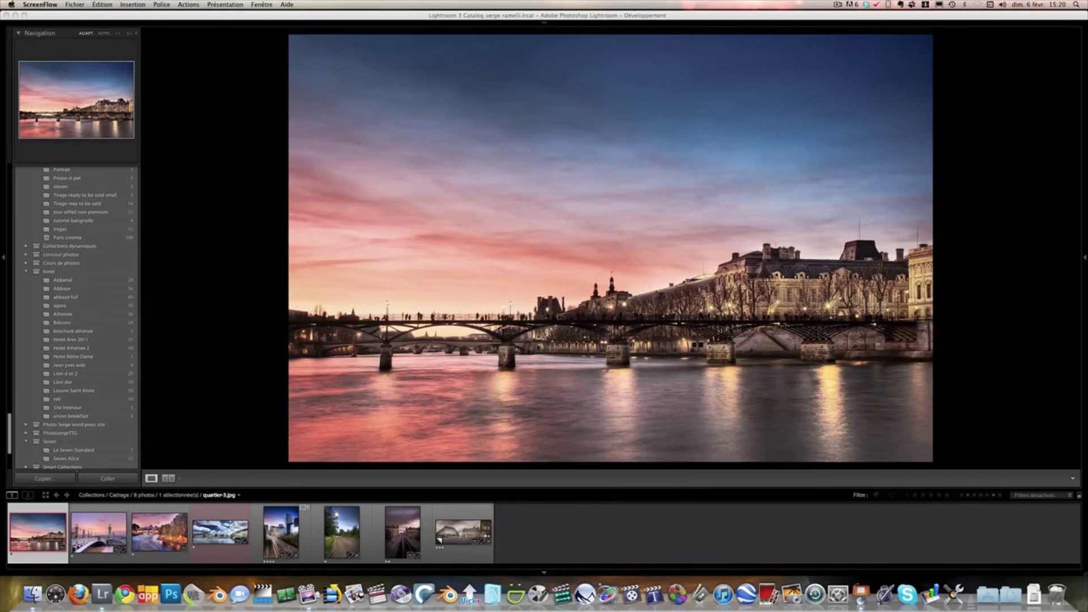
Look over the Alexandre III bridge and night park road photos, then go back to the Seine sunset photo.
{"action": "left_click", "coordinate": [98, 545]}
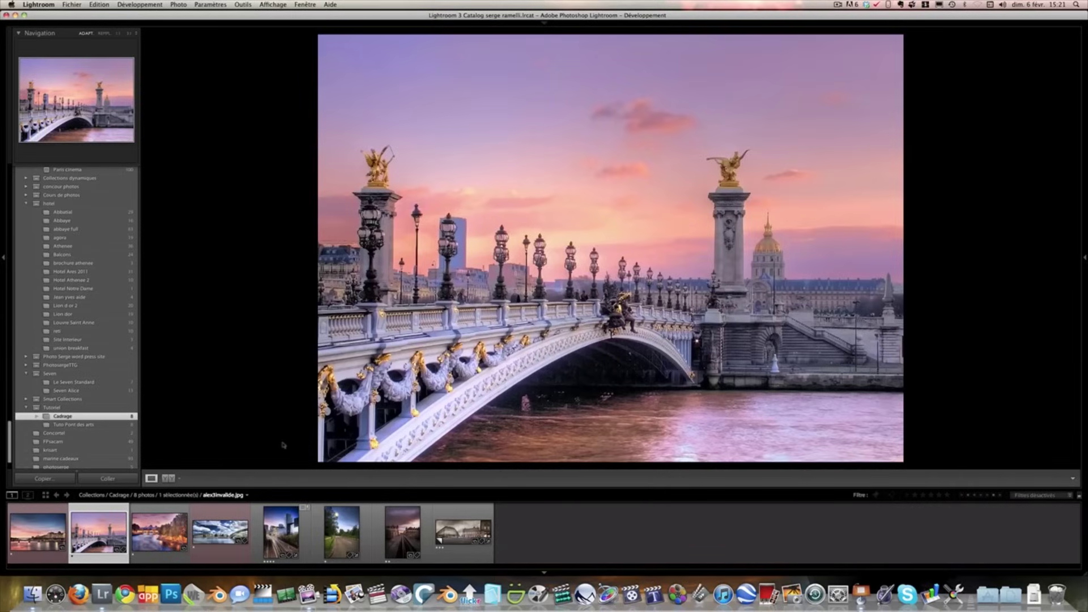
{"action": "left_click", "coordinate": [337, 528]}
{"action": "scroll", "coordinate": [76, 317], "scroll_direction": "down", "scroll_amount": 2}
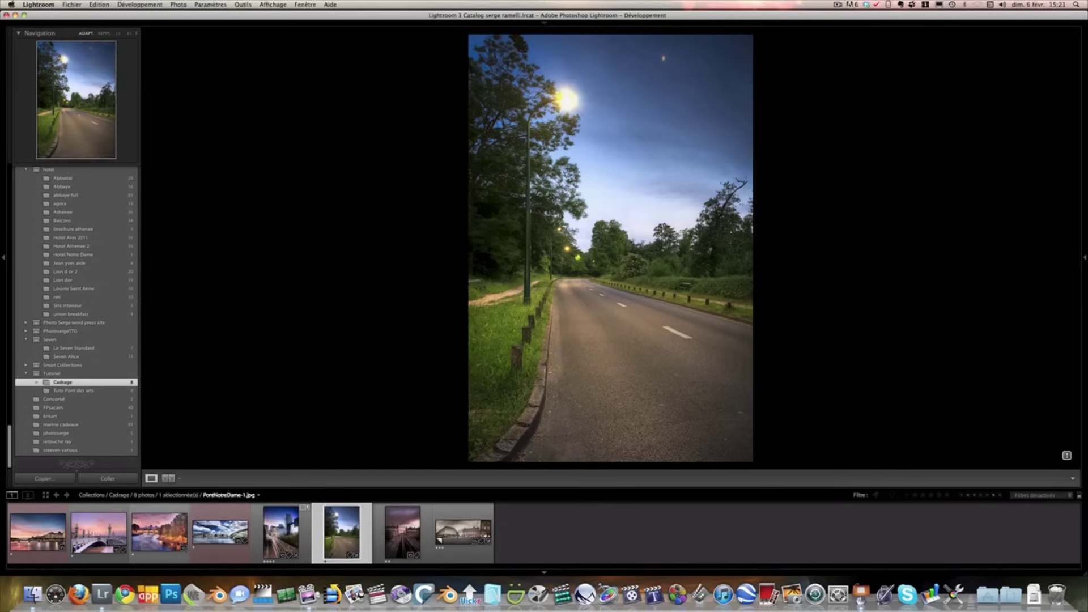
{"action": "left_click", "coordinate": [38, 531]}
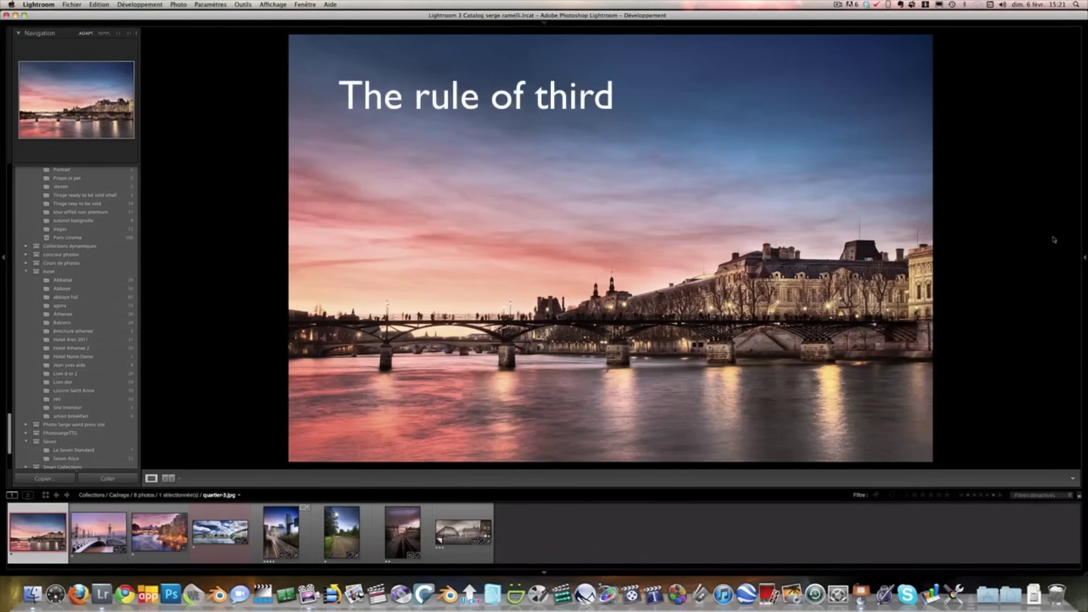
Reveal the Develop panels, turn on Crop Overlay for the sunset photo, then select the Alexandre III bridge photo.
{"action": "left_click", "coordinate": [1084, 257]}
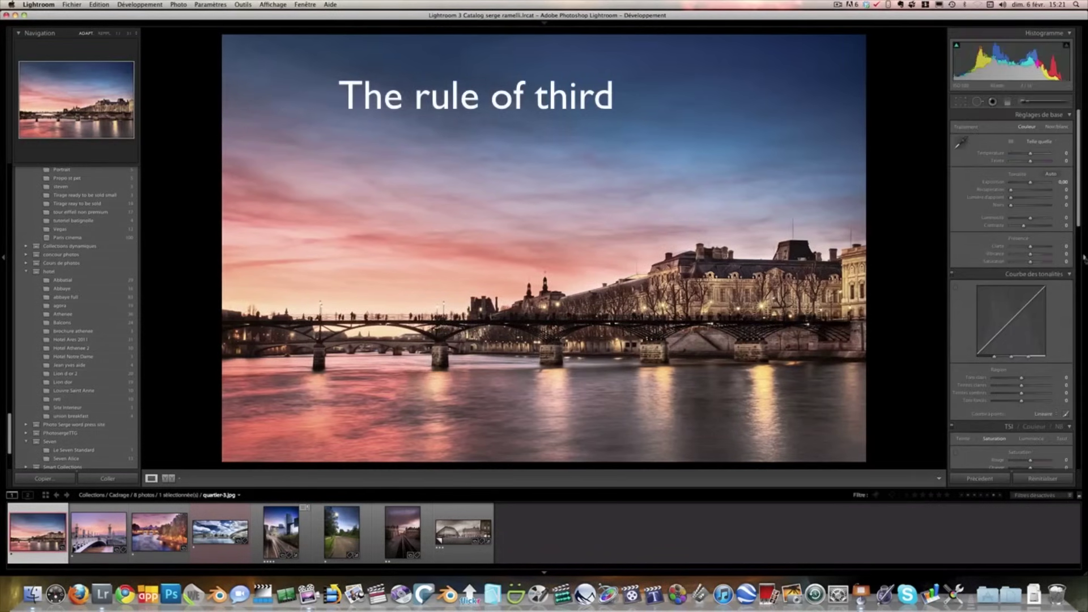
{"action": "left_click", "coordinate": [960, 101]}
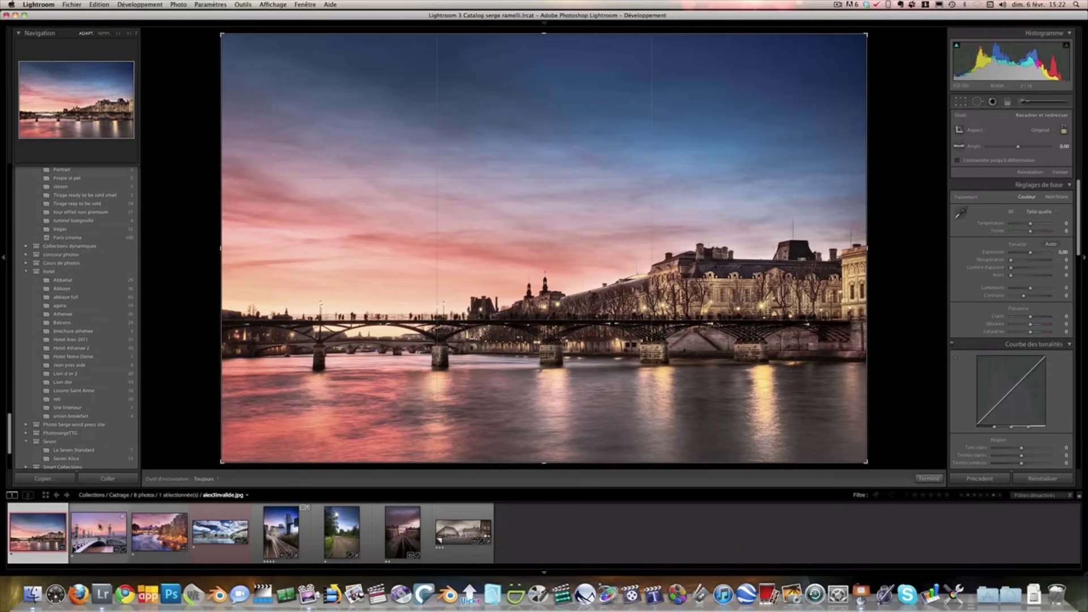
{"action": "left_click", "coordinate": [99, 531]}
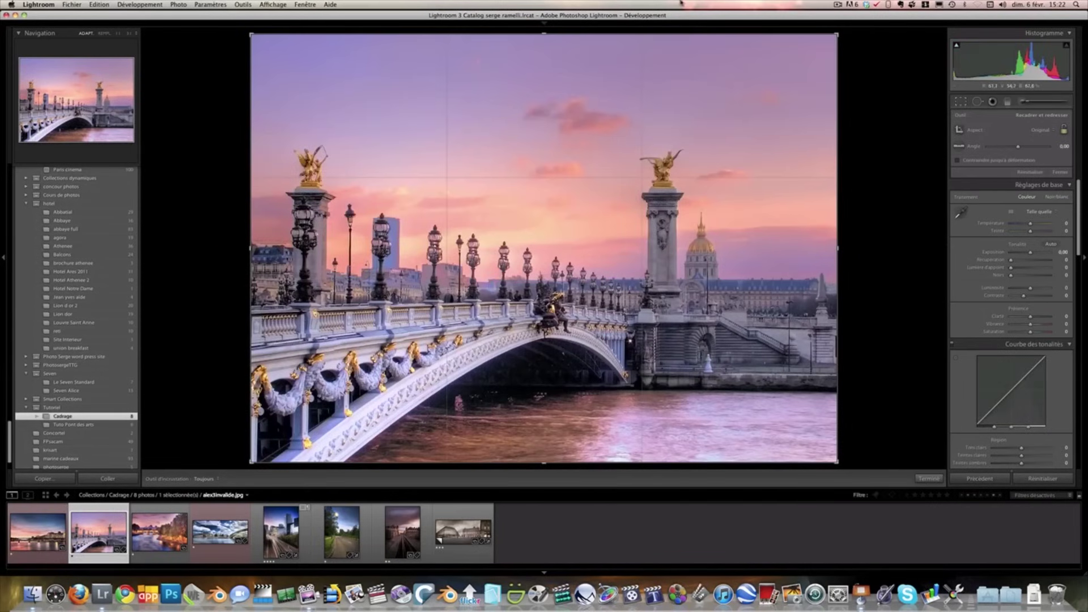
View the lit bridge at dusk and the rooftop railway photo, then exit crop mode.
{"action": "left_click", "coordinate": [160, 533]}
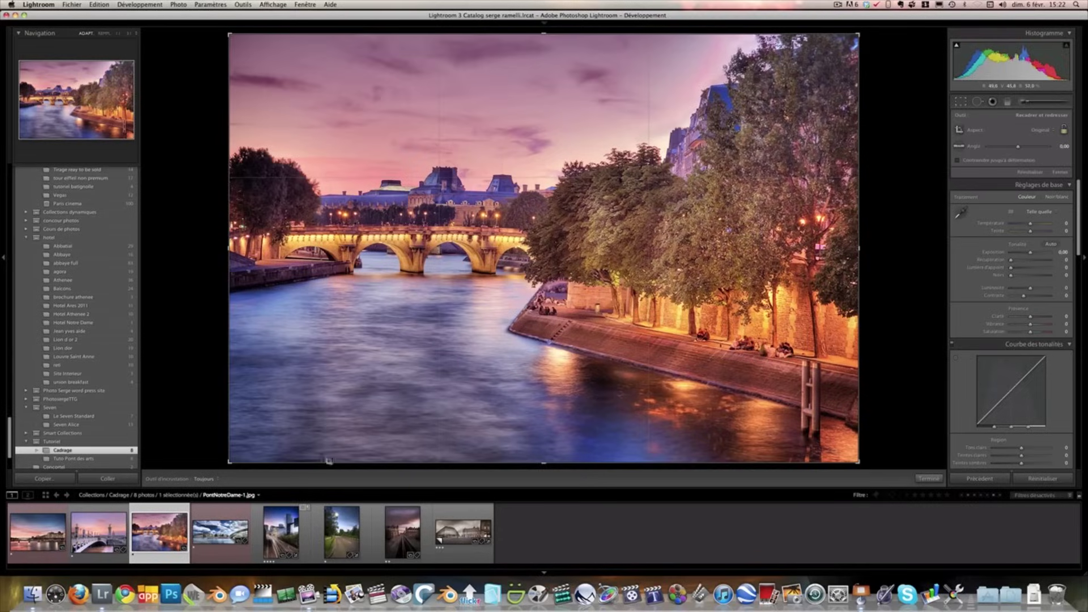
{"action": "left_click", "coordinate": [400, 530]}
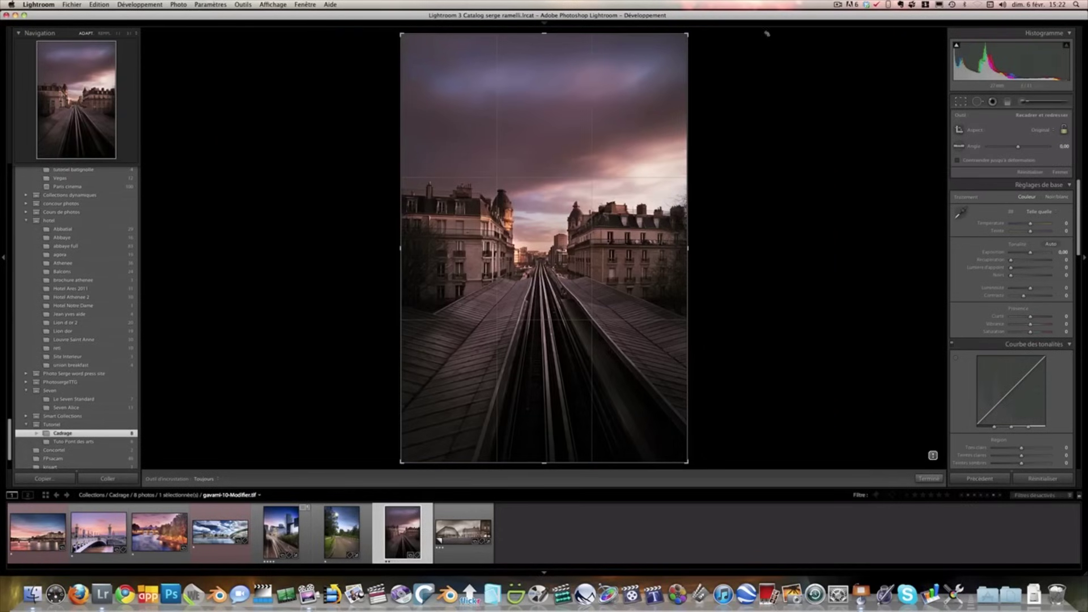
{"action": "left_click", "coordinate": [961, 102]}
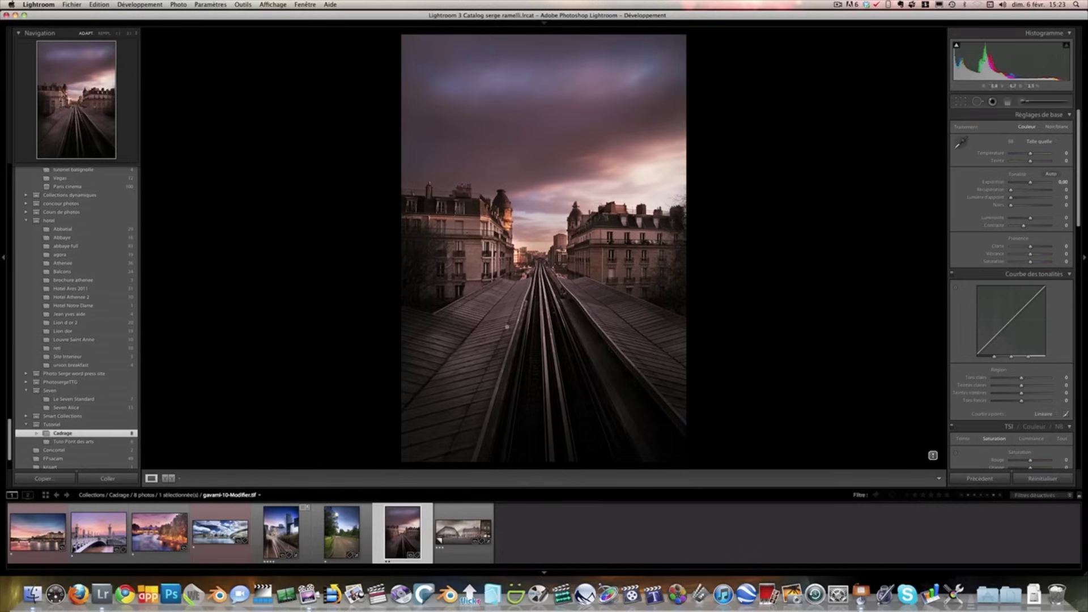
Flip through the park road, La Défense, Opera panorama and railway photos, ending on La Défense.
{"action": "left_click", "coordinate": [343, 538]}
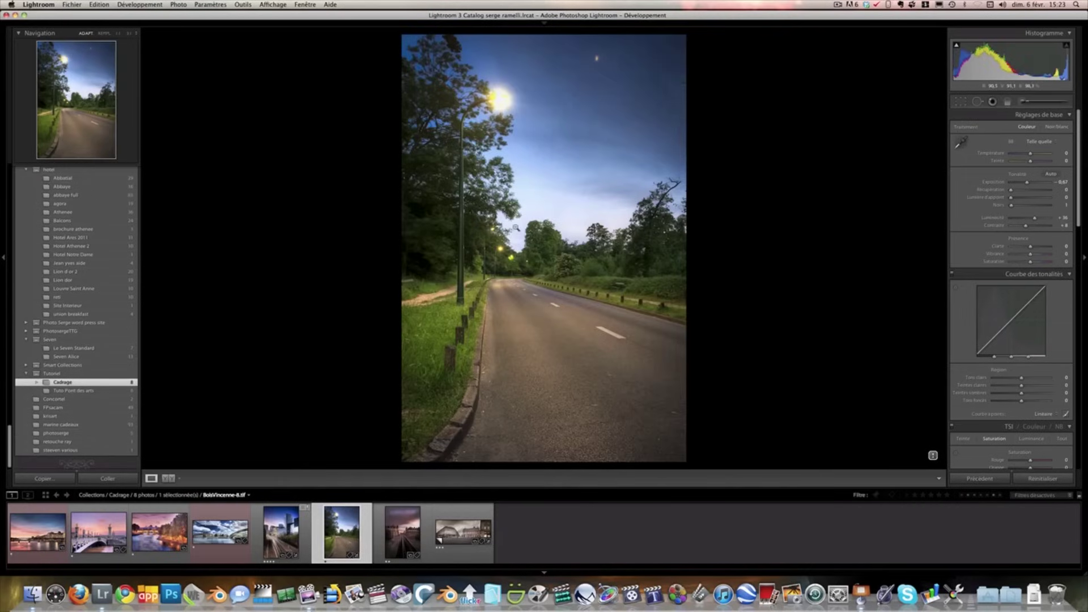
{"action": "left_click", "coordinate": [281, 532]}
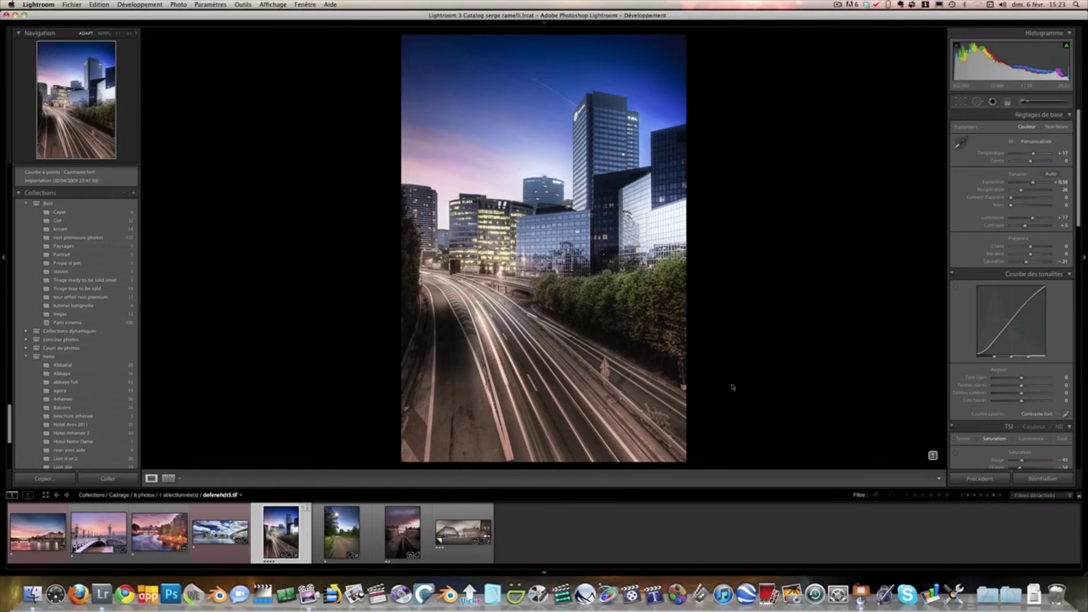
{"action": "left_click", "coordinate": [465, 533]}
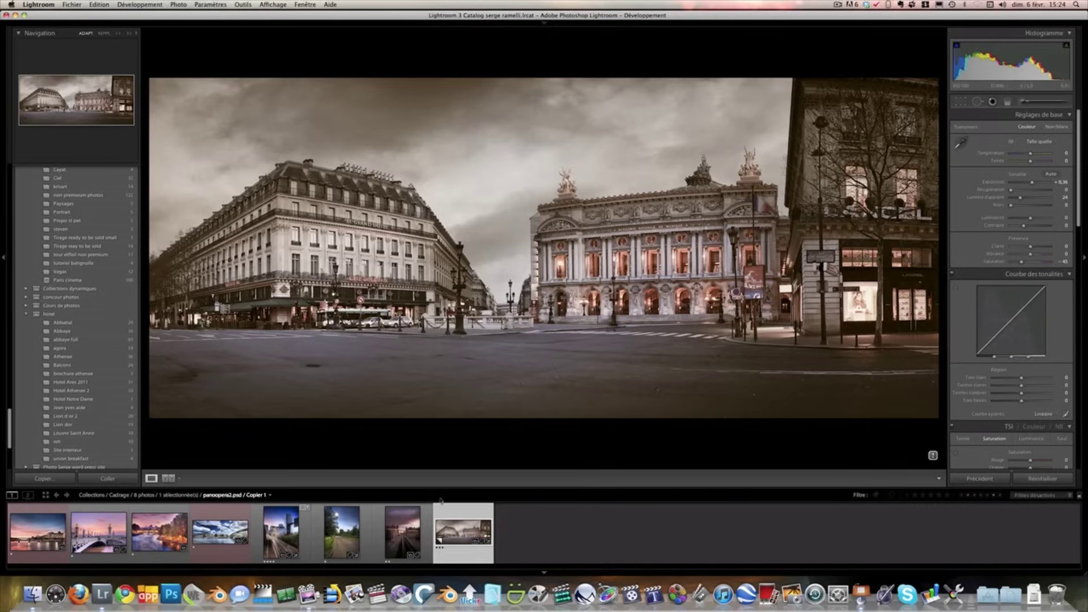
{"action": "left_click", "coordinate": [407, 520]}
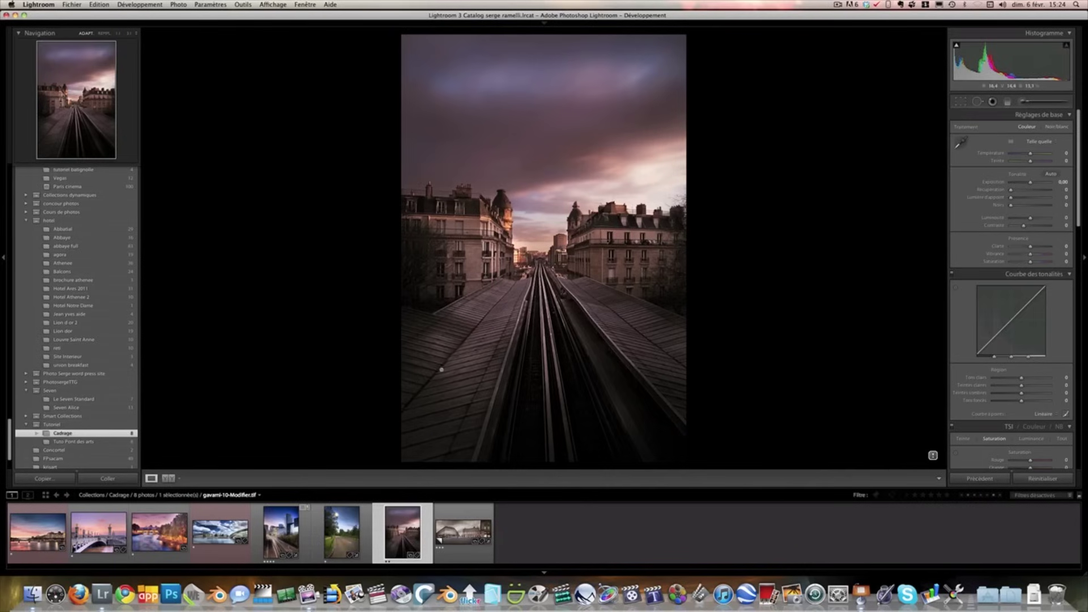
{"action": "key", "text": "Left"}
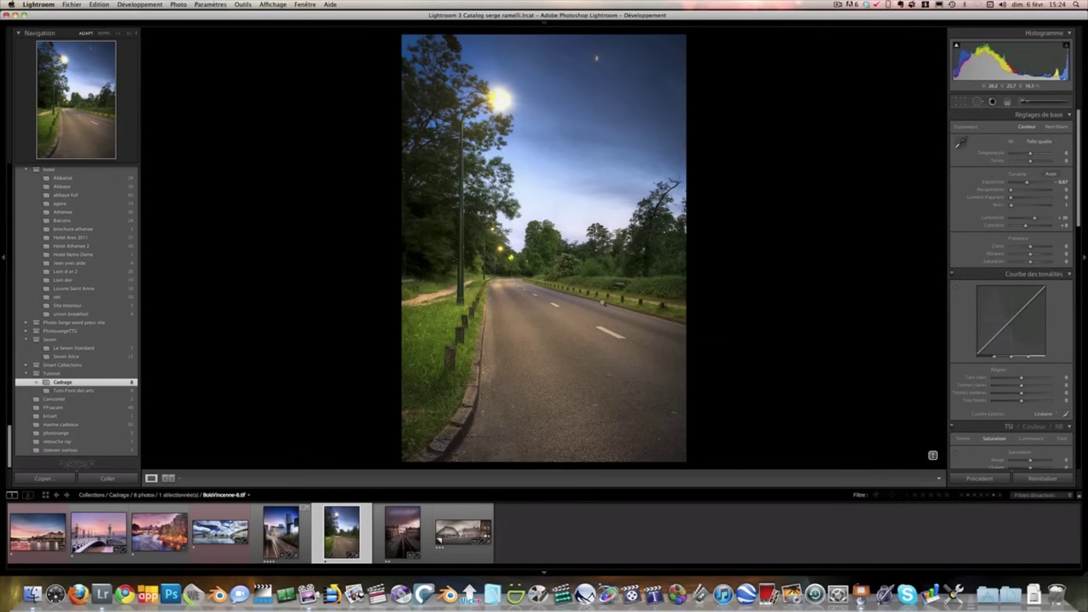
{"action": "left_click", "coordinate": [292, 513]}
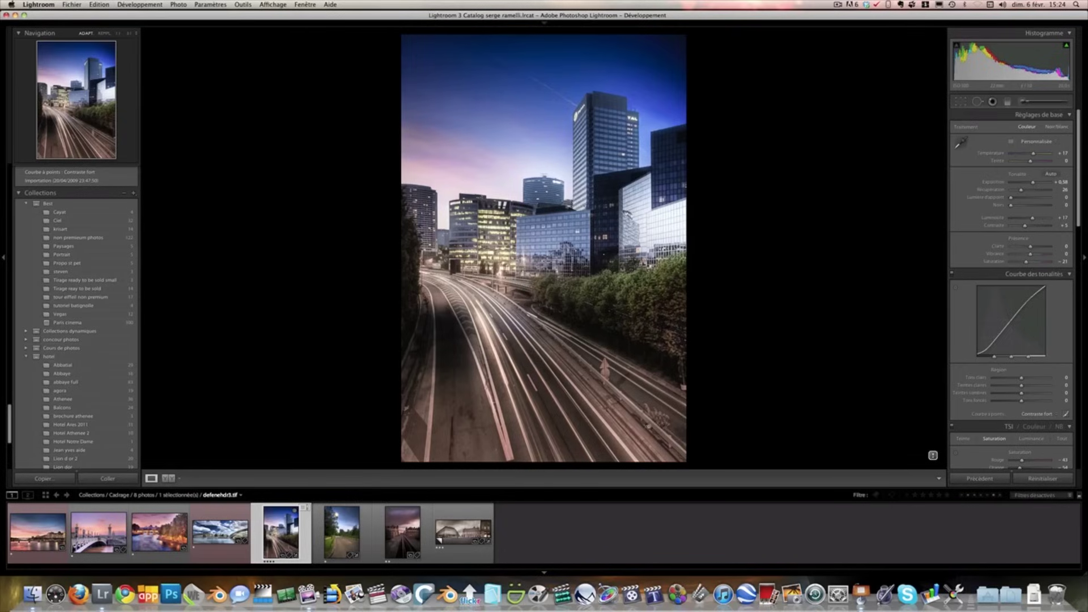
Select the lit bridge photo at dusk, then switch over to the web browser.
{"action": "left_click", "coordinate": [160, 531]}
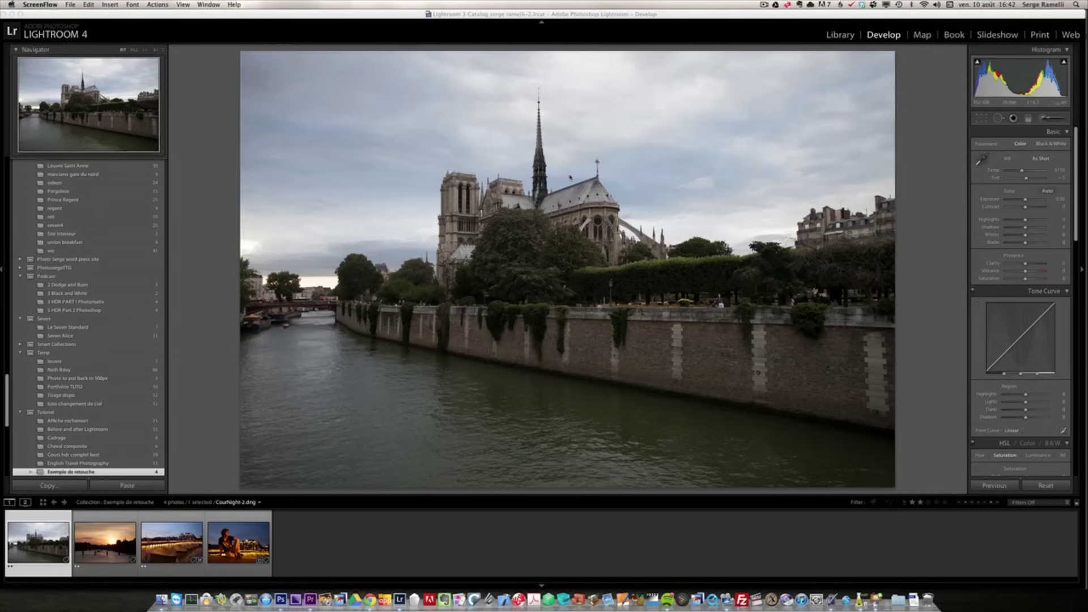
{"action": "key", "text": "super+Tab"}
{"action": "key", "text": "super+Tab"}
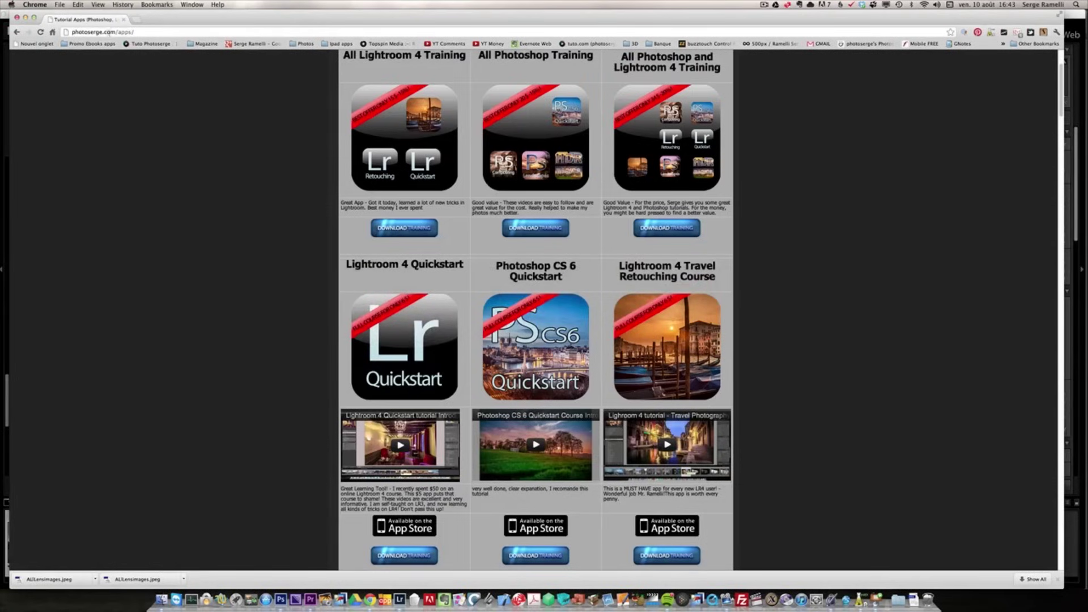
Scroll through the photoserge.com apps page, then bring Lightroom back with the Notre-Dame photo.
{"action": "scroll", "coordinate": [468, 110], "scroll_direction": "up", "scroll_amount": 5}
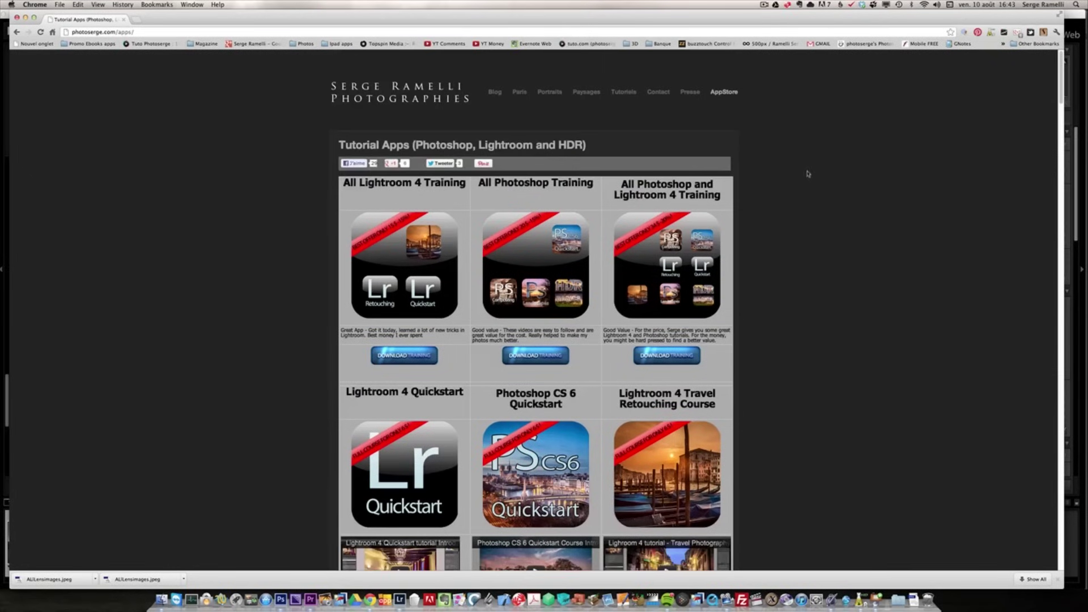
{"action": "scroll", "coordinate": [779, 184], "scroll_direction": "down", "scroll_amount": 2}
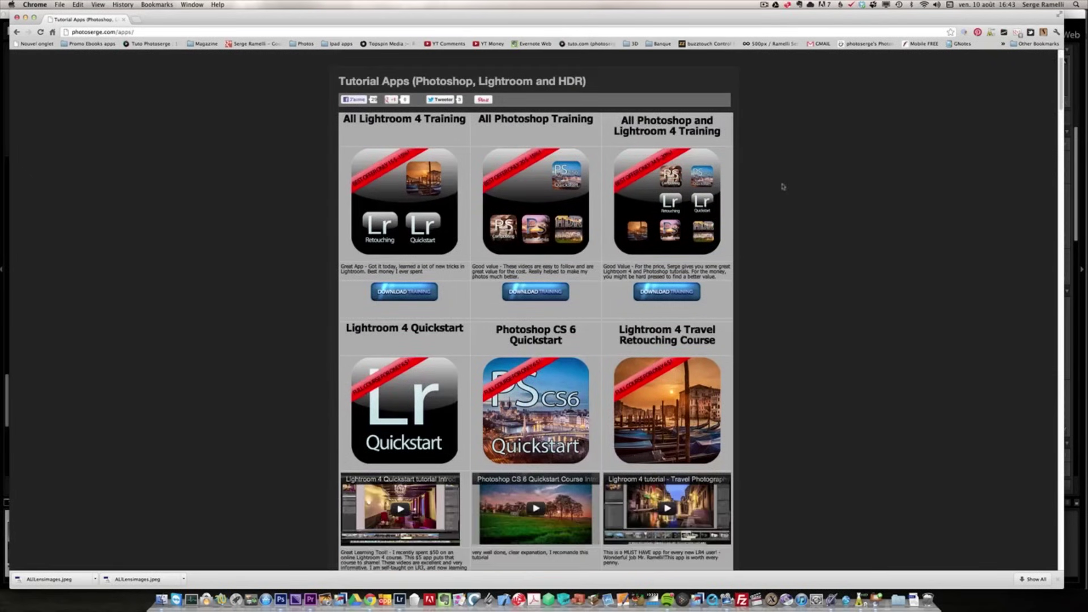
{"action": "scroll", "coordinate": [783, 238], "scroll_direction": "down", "scroll_amount": 3}
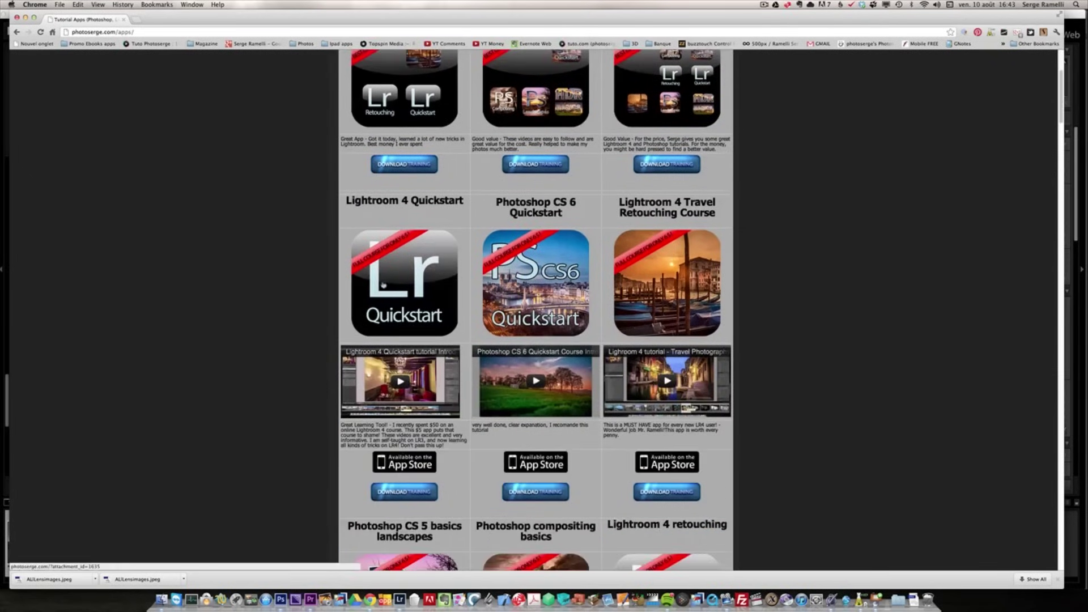
{"action": "scroll", "coordinate": [881, 313], "scroll_direction": "down", "scroll_amount": 2}
{"action": "scroll", "coordinate": [881, 314], "scroll_direction": "down", "scroll_amount": 2}
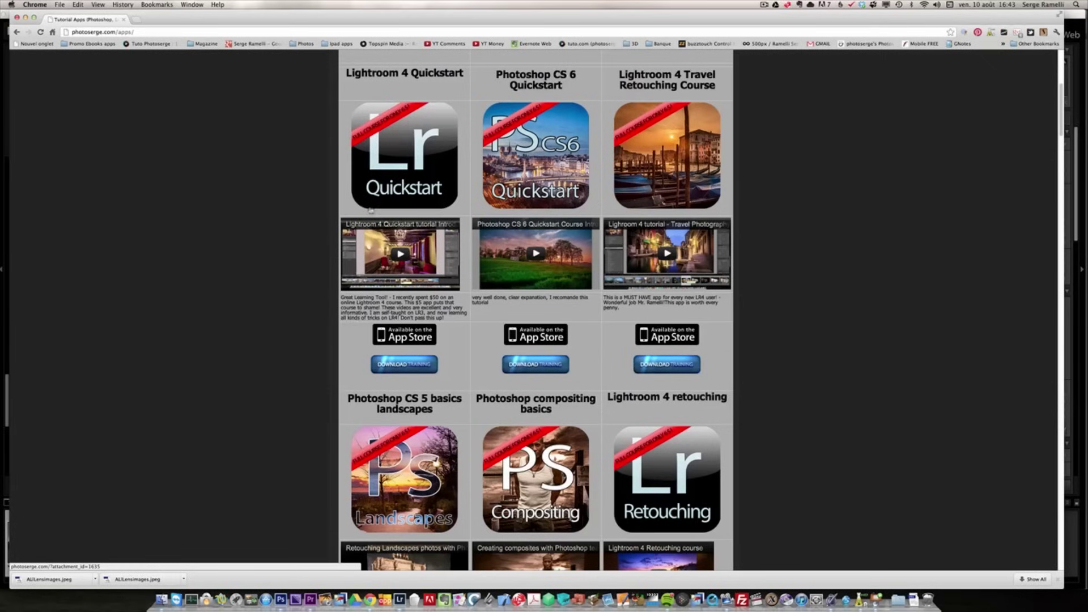
{"action": "key", "text": "super+Tab"}
{"action": "left_click", "coordinate": [398, 309]}
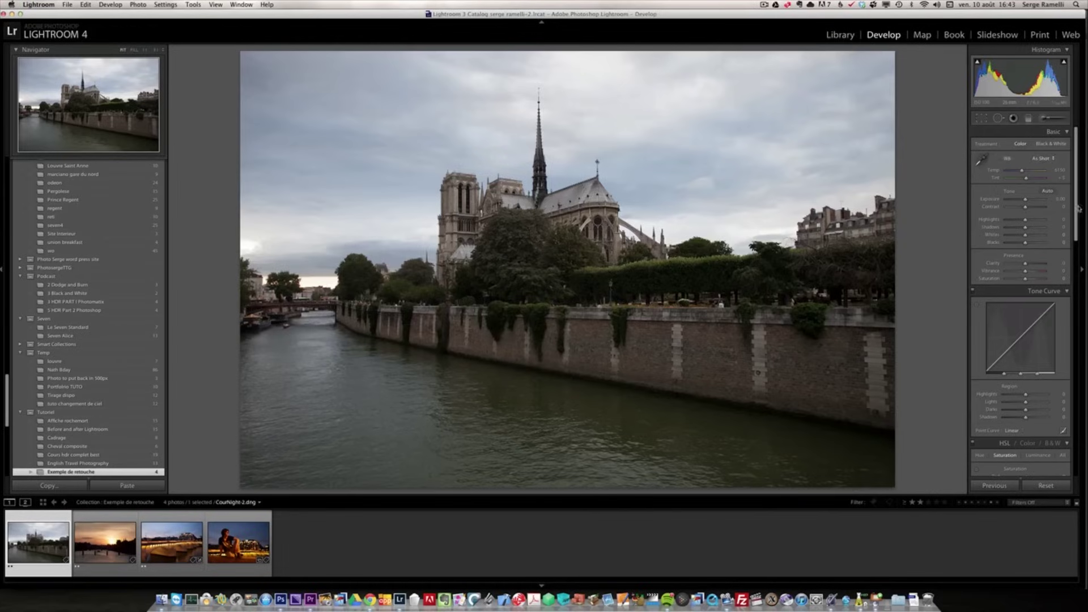
Set the Notre-Dame photo's Shadows to +58, Highlights to -100 and Contrast to +56.
{"action": "scroll", "coordinate": [1077, 229], "scroll_direction": "down", "scroll_amount": 1}
{"action": "scroll", "coordinate": [1078, 230], "scroll_direction": "up", "scroll_amount": 1}
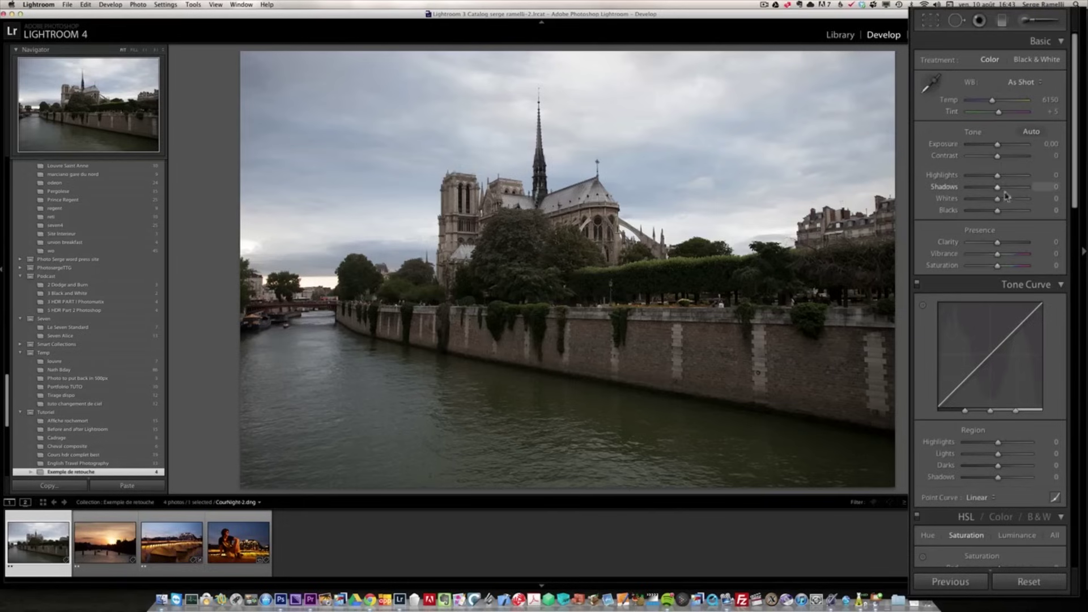
{"action": "left_click_drag", "start_coordinate": [998, 188], "coordinate": [1015, 190]}
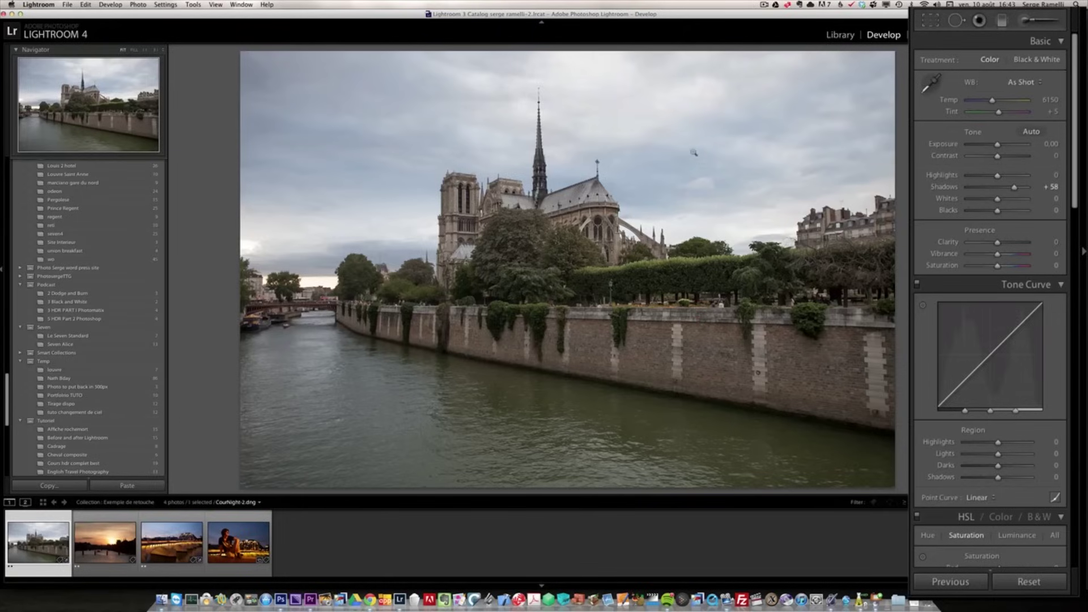
{"action": "left_click_drag", "start_coordinate": [998, 176], "coordinate": [958, 178]}
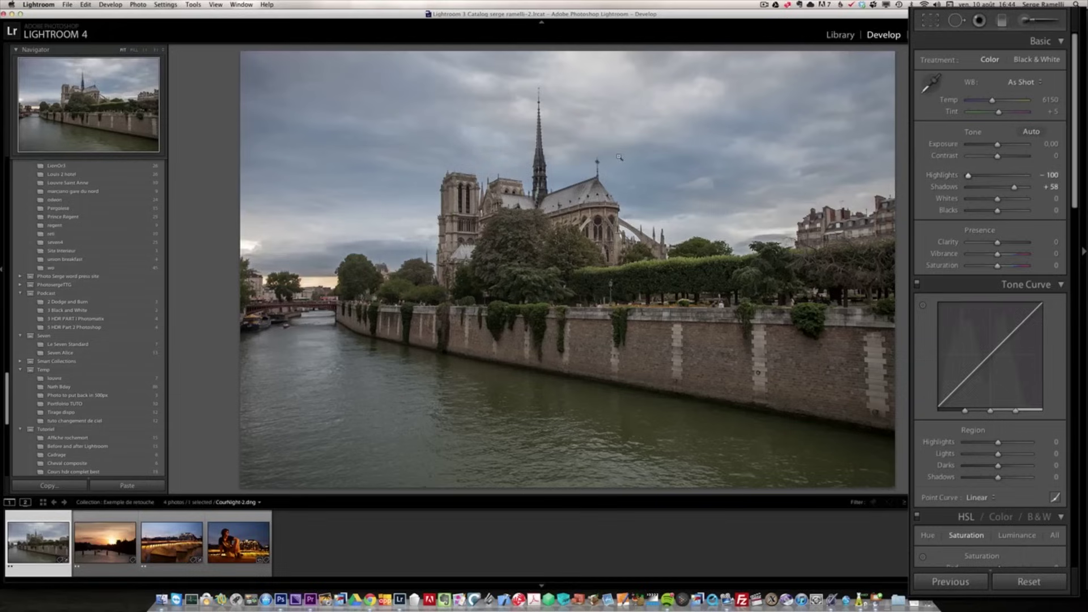
{"action": "left_click_drag", "start_coordinate": [966, 158], "coordinate": [1014, 161]}
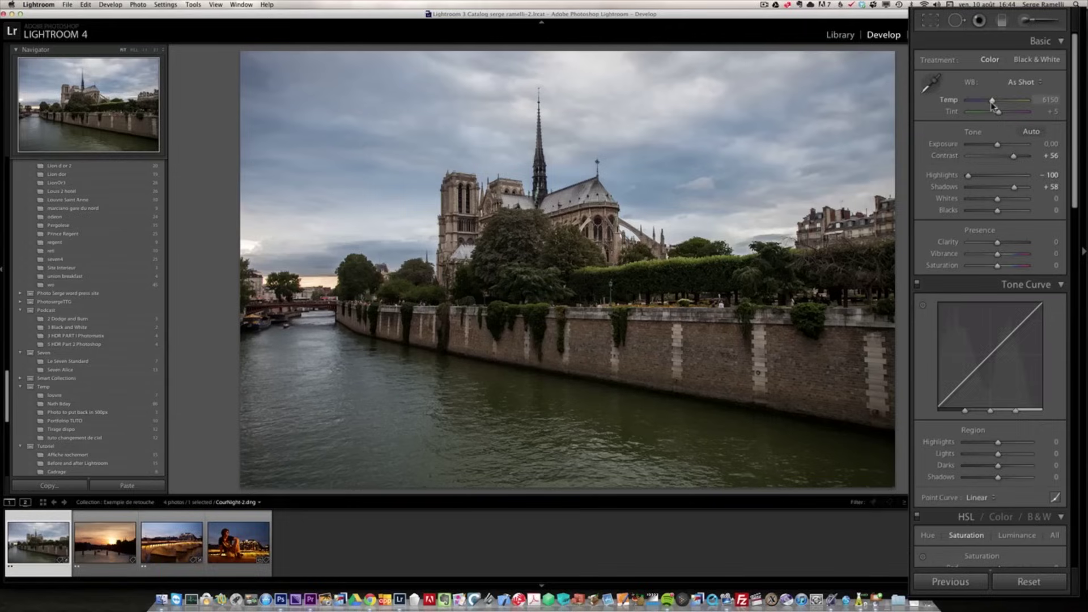
Cool the white balance slightly, then set Tint +20, Shadows +84 and Clarity +38.
{"action": "left_click_drag", "start_coordinate": [992, 102], "coordinate": [987, 101]}
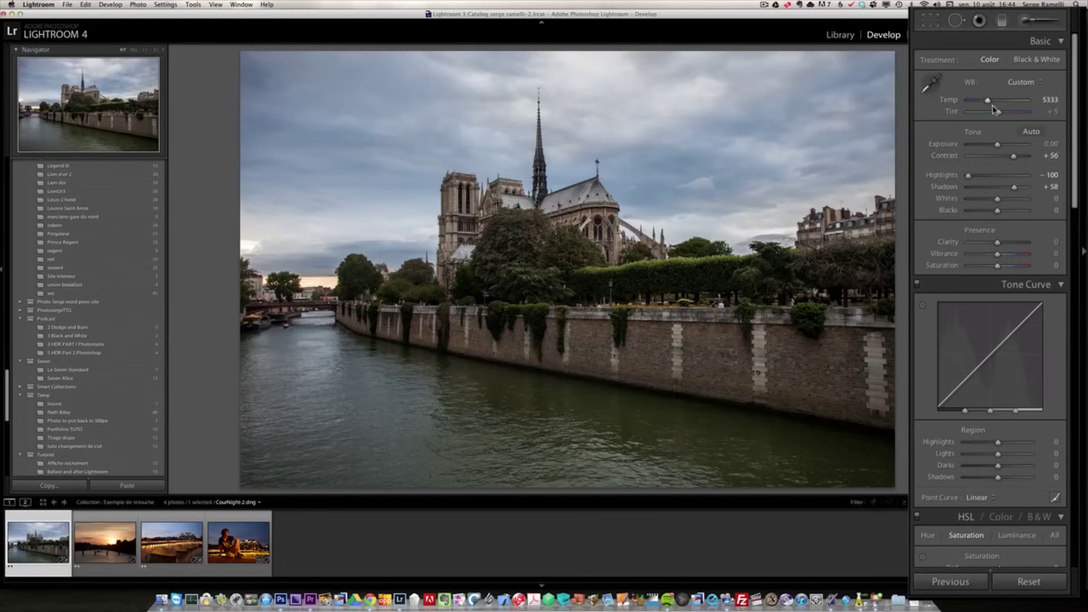
{"action": "left_click_drag", "start_coordinate": [998, 112], "coordinate": [1001, 113]}
{"action": "left_click_drag", "start_coordinate": [1001, 116], "coordinate": [1003, 115]}
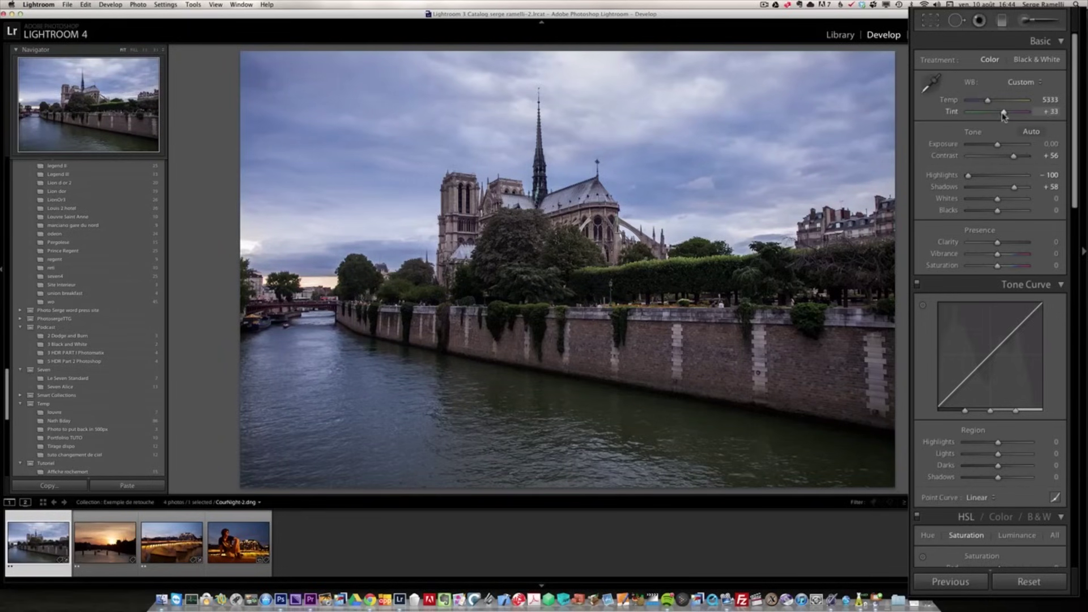
{"action": "left_click_drag", "start_coordinate": [1003, 116], "coordinate": [1001, 116]}
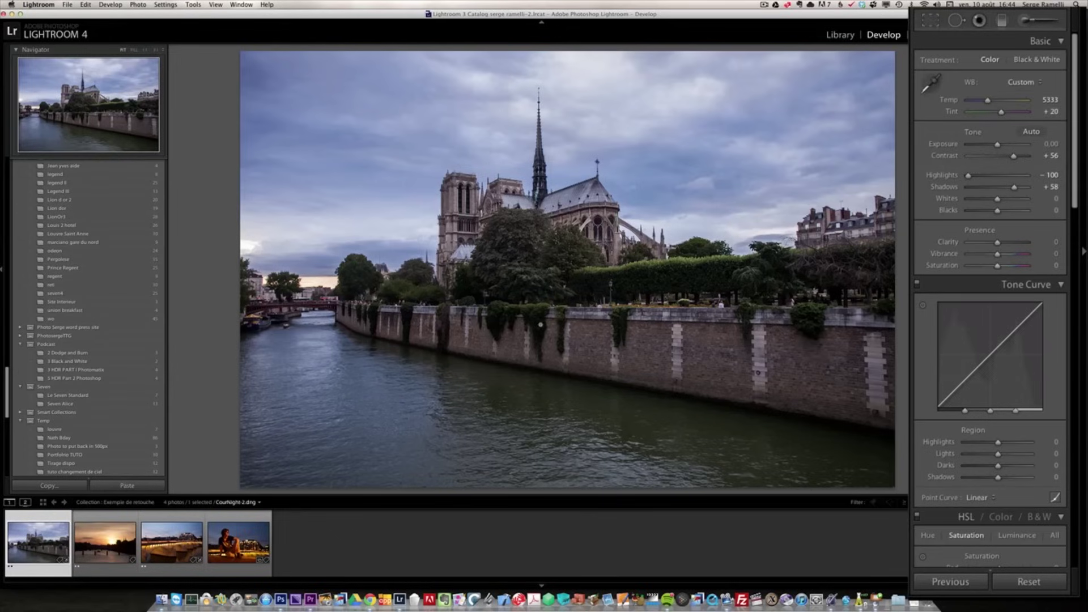
{"action": "left_click_drag", "start_coordinate": [1022, 190], "coordinate": [1025, 192]}
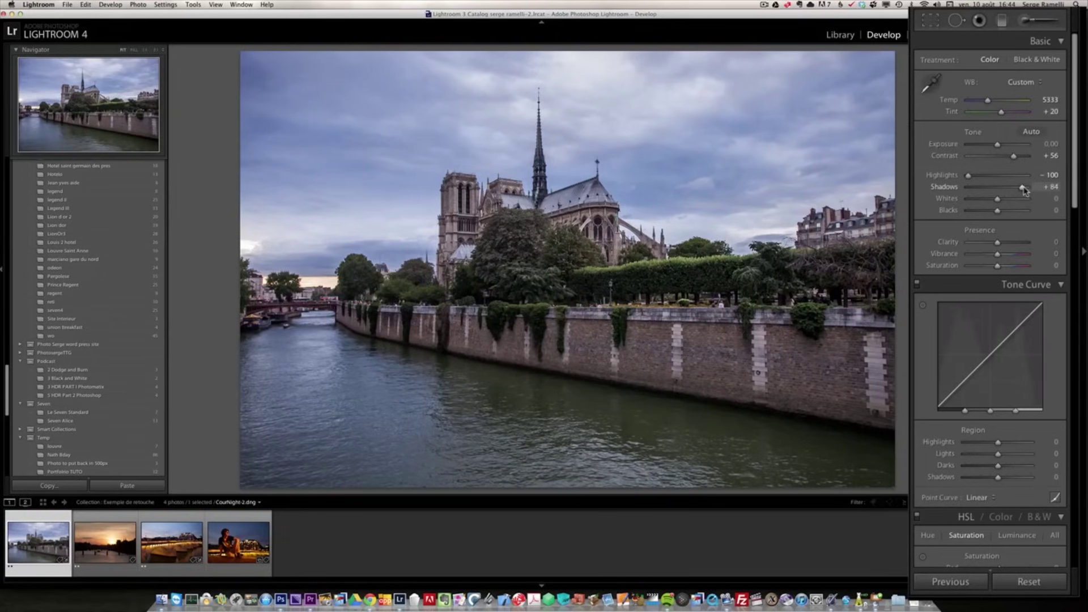
{"action": "left_click_drag", "start_coordinate": [997, 242], "coordinate": [1008, 244]}
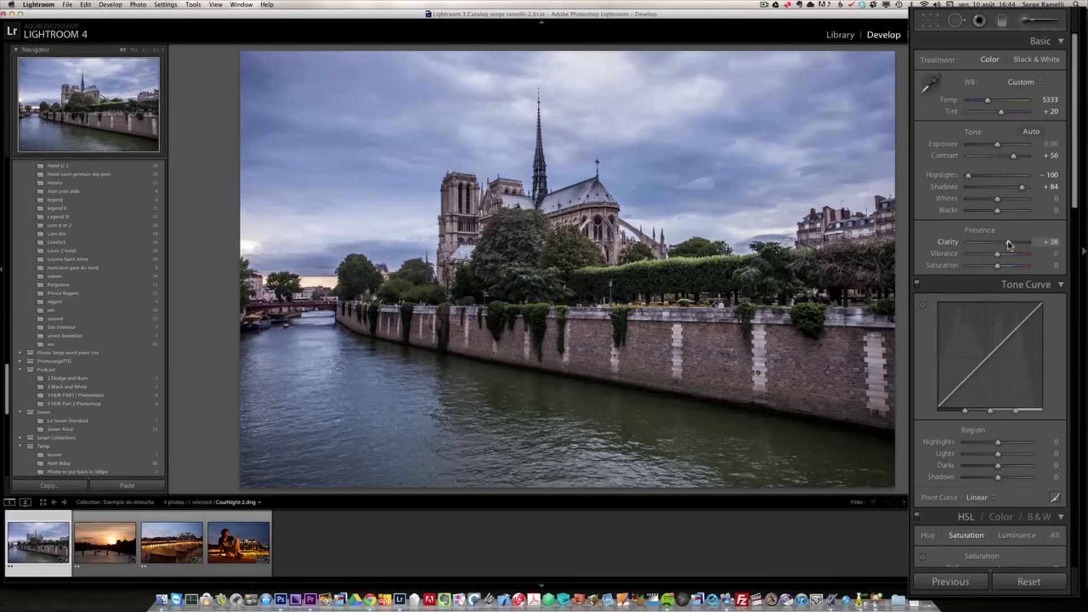
{"action": "left_click_drag", "start_coordinate": [1075, 205], "coordinate": [1080, 583]}
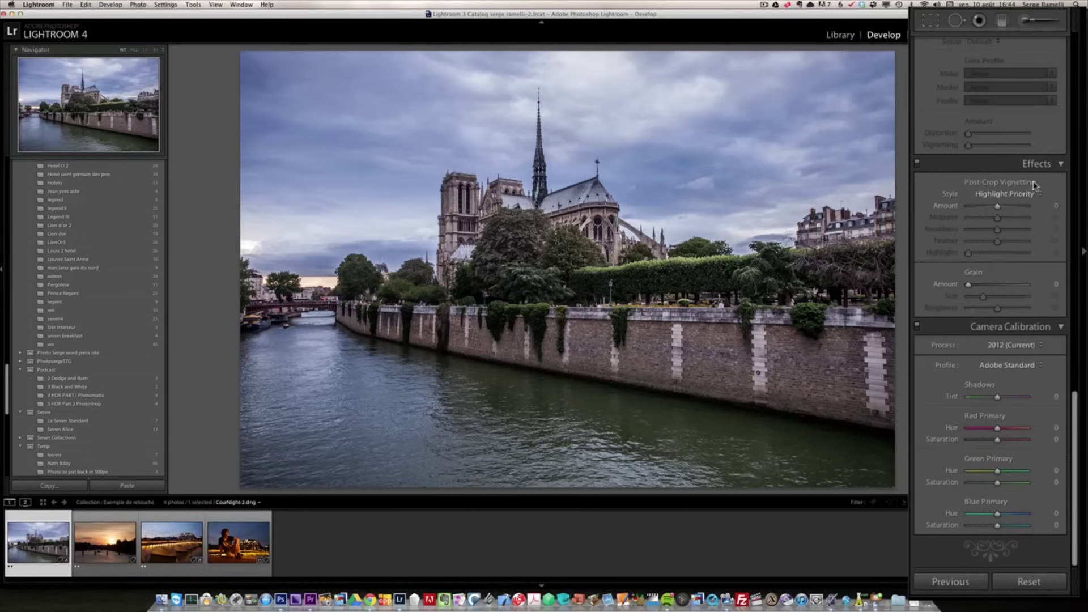
Darken the Notre-Dame photo's edges with a post-crop vignette of about -20.
{"action": "left_click_drag", "start_coordinate": [996, 209], "coordinate": [989, 210]}
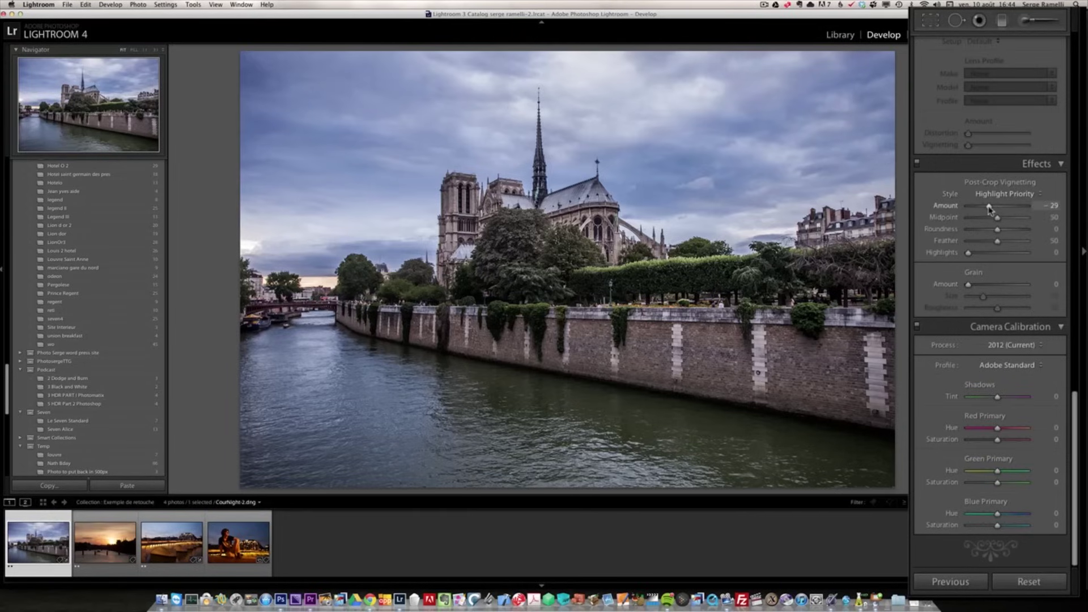
{"action": "left_click_drag", "start_coordinate": [989, 210], "coordinate": [991, 208]}
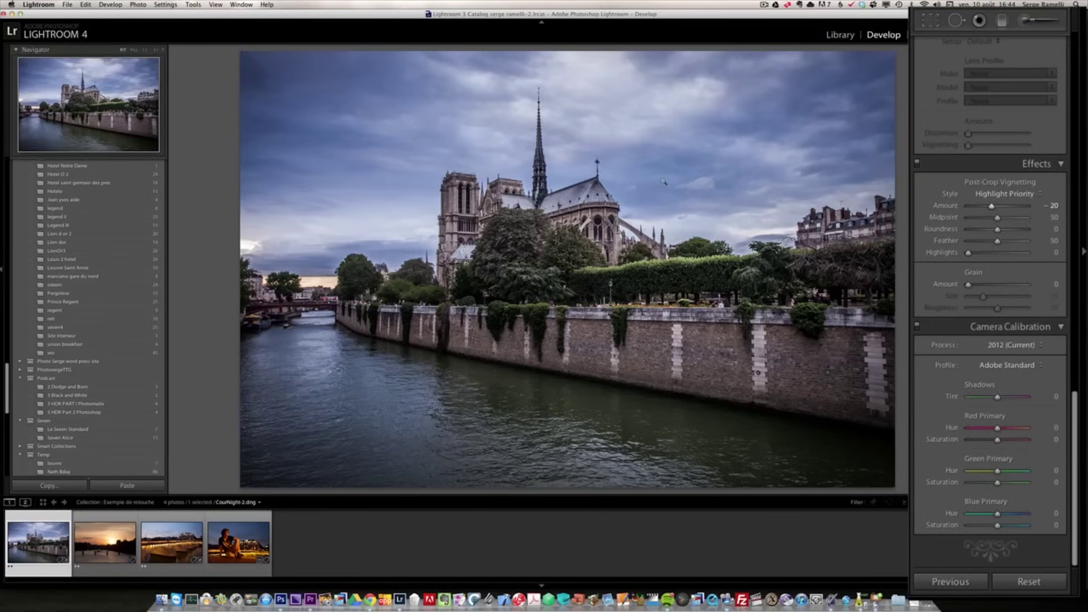
{"action": "scroll", "coordinate": [1074, 170], "scroll_direction": "up", "scroll_amount": 10}
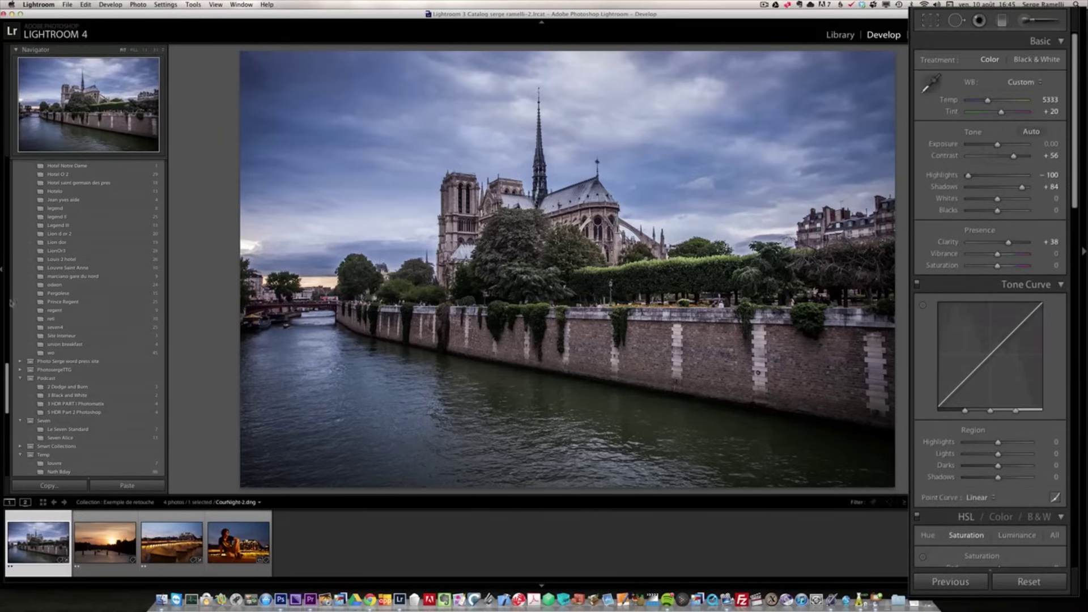
{"action": "scroll", "coordinate": [8, 381], "scroll_direction": "up", "scroll_amount": 3}
{"action": "left_click_drag", "start_coordinate": [9, 378], "coordinate": [20, 290]}
Compare with the original Import state, restore the latest edits, then select the Seine sunset photo.
{"action": "left_click", "coordinate": [60, 304]}
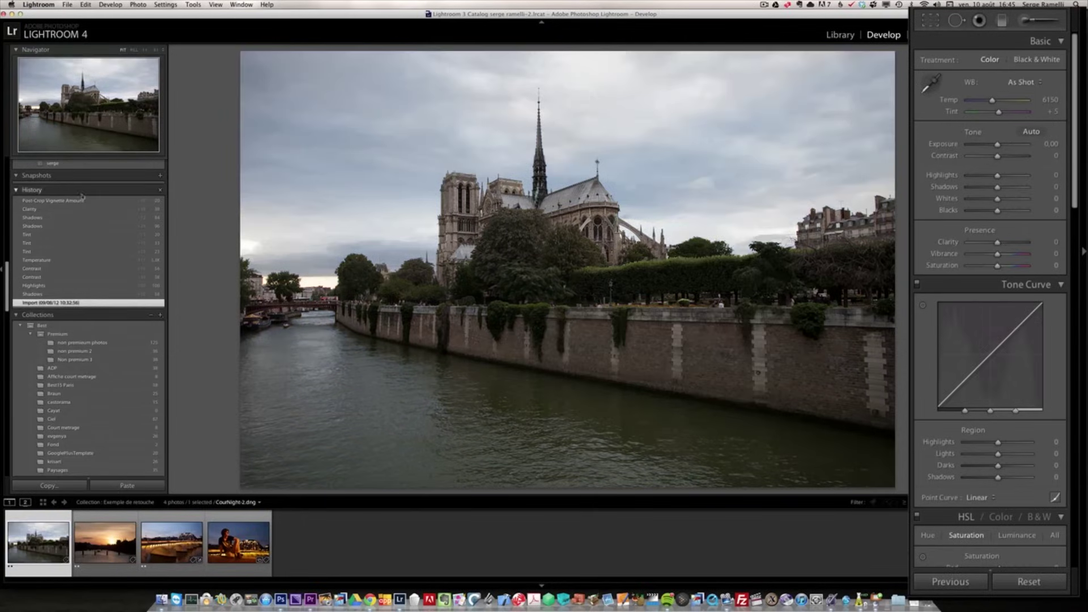
{"action": "left_click", "coordinate": [81, 201]}
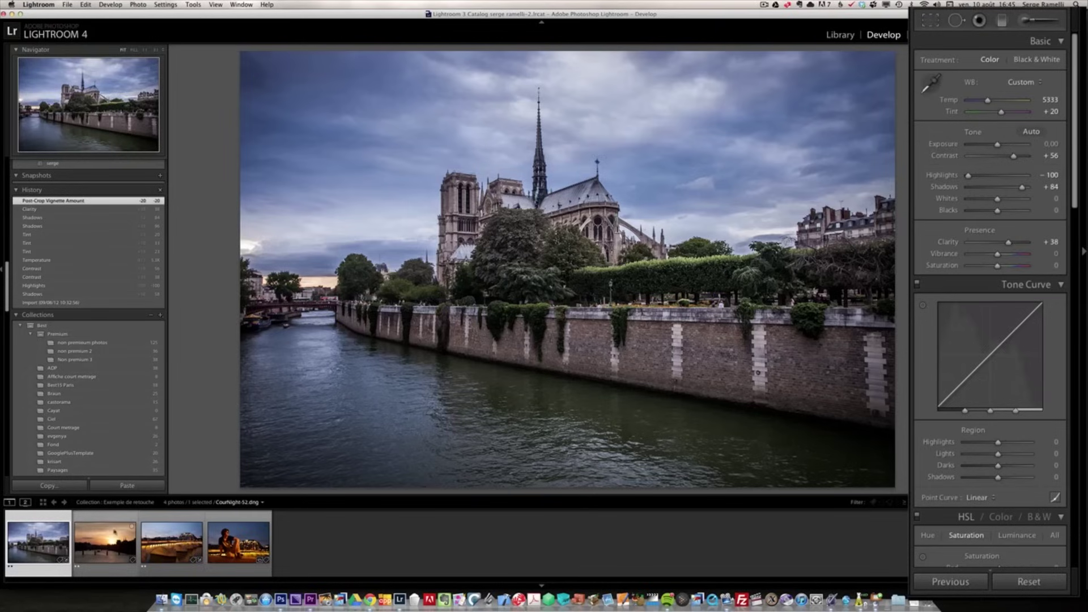
{"action": "left_click", "coordinate": [114, 532]}
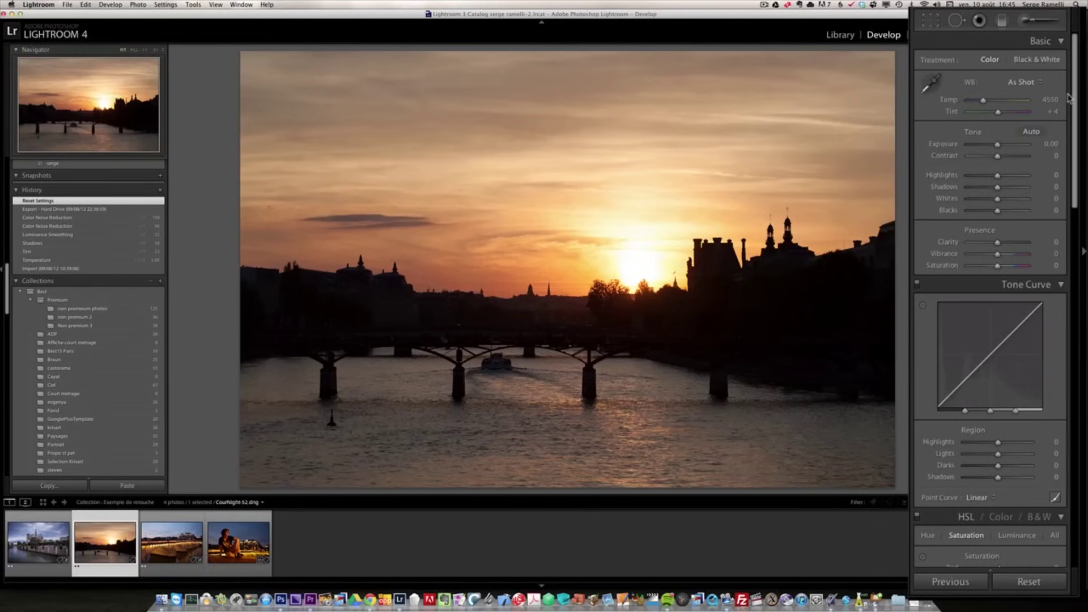
Set Shadows to +44 and Highlights to -76 on the Seine sunset photo.
{"action": "left_click", "coordinate": [1018, 189]}
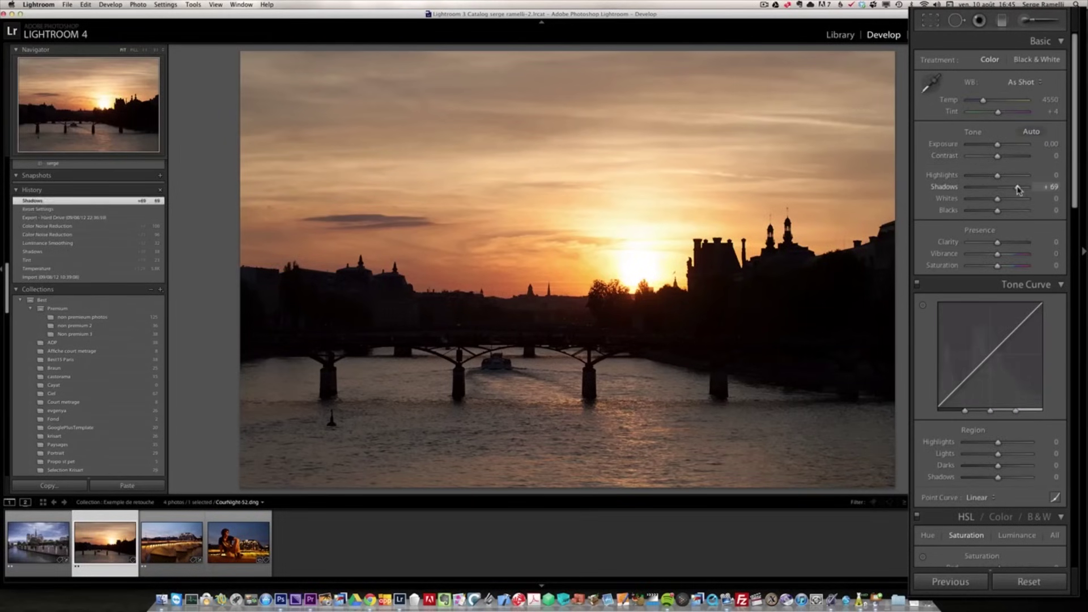
{"action": "left_click_drag", "start_coordinate": [1018, 189], "coordinate": [1011, 191]}
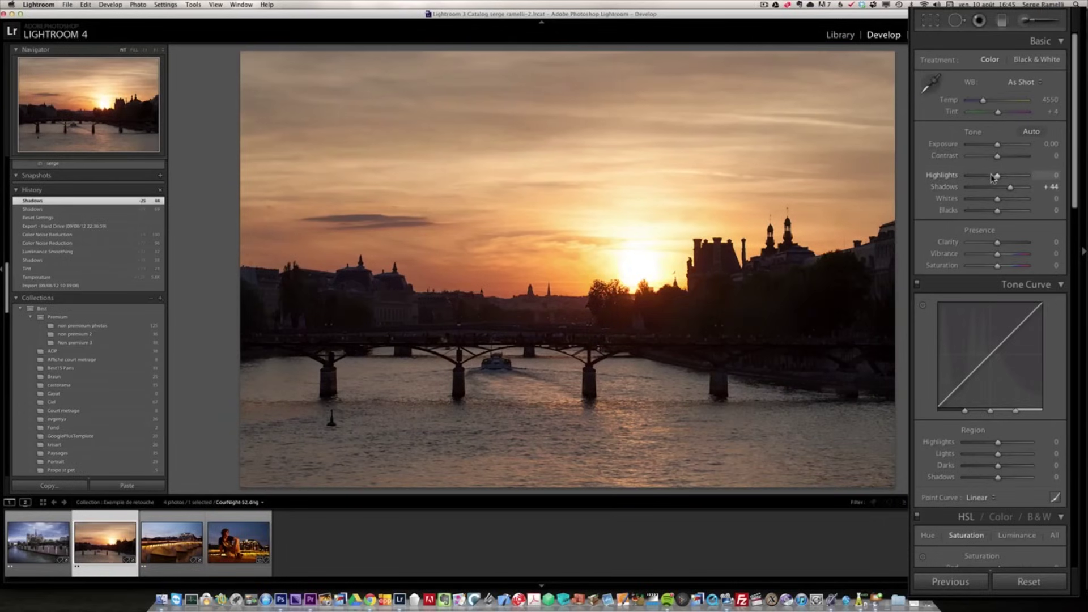
{"action": "mouse_move", "coordinate": [997, 179]}
{"action": "left_mouse_down"}
{"action": "mouse_move", "coordinate": [961, 179]}
{"action": "mouse_move", "coordinate": [977, 179]}
{"action": "left_mouse_up"}
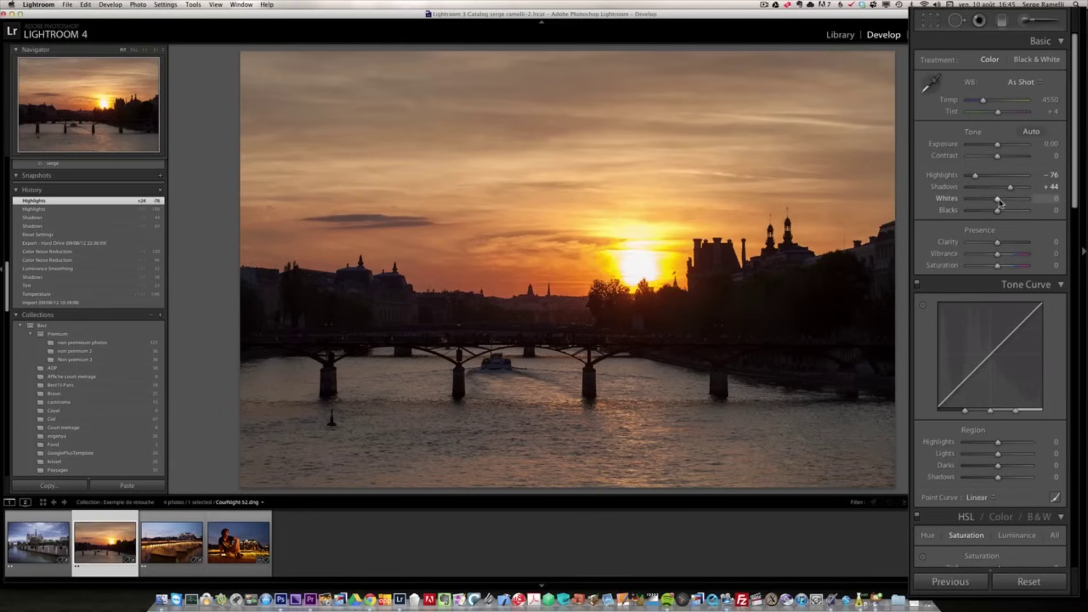
Set Whites to +31 while watching the Alt clipping preview for blown highlights.
{"action": "key", "text": "alt"}
{"action": "left_click_drag", "start_coordinate": [999, 202], "coordinate": [1010, 203]}
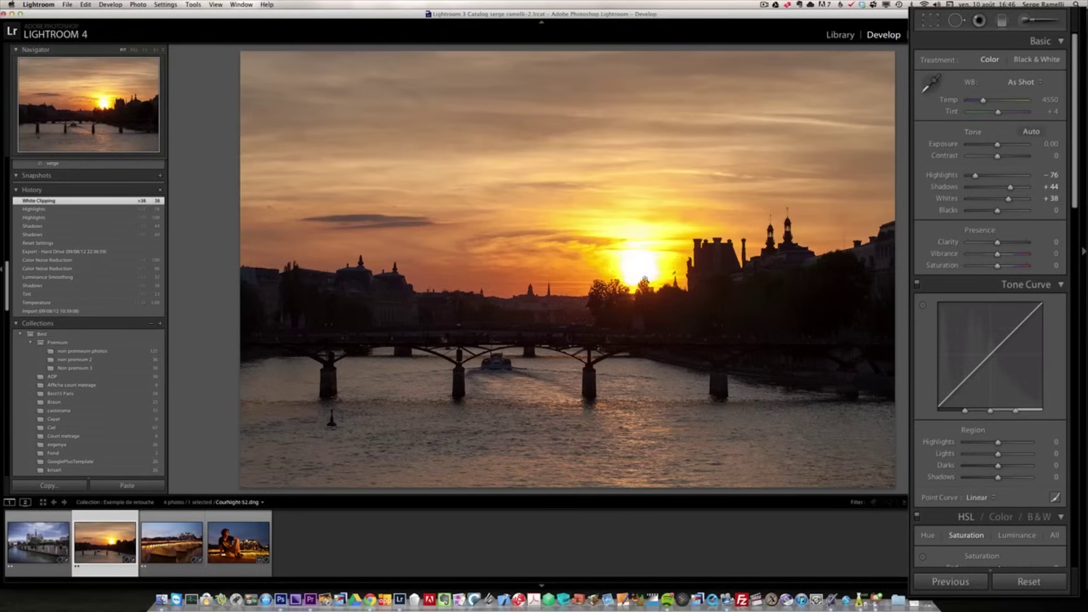
{"action": "key", "text": "alt"}
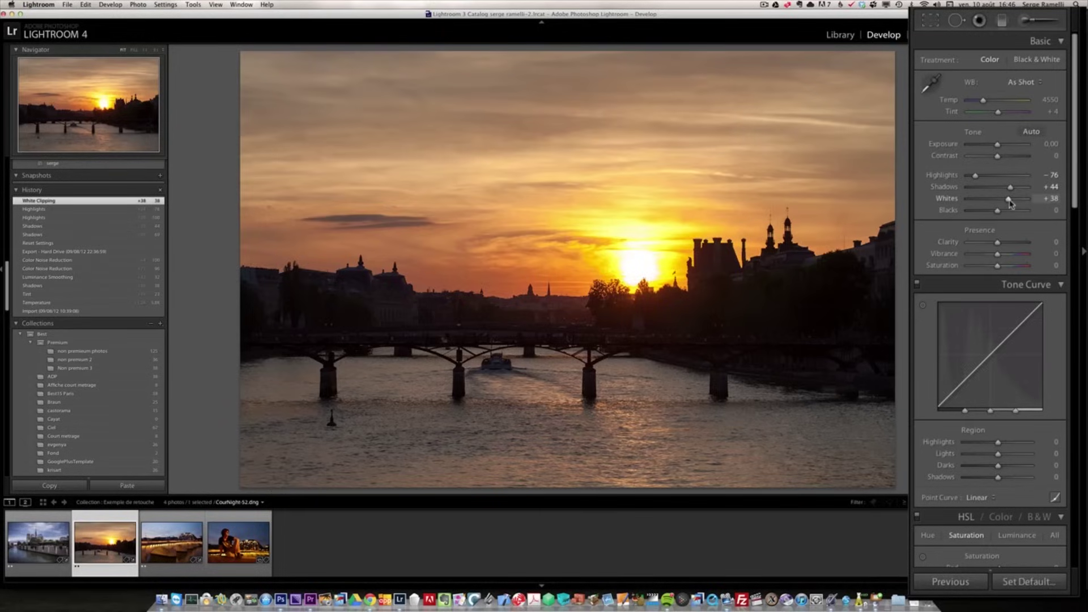
{"action": "left_click_drag", "start_coordinate": [1009, 200], "coordinate": [1007, 204]}
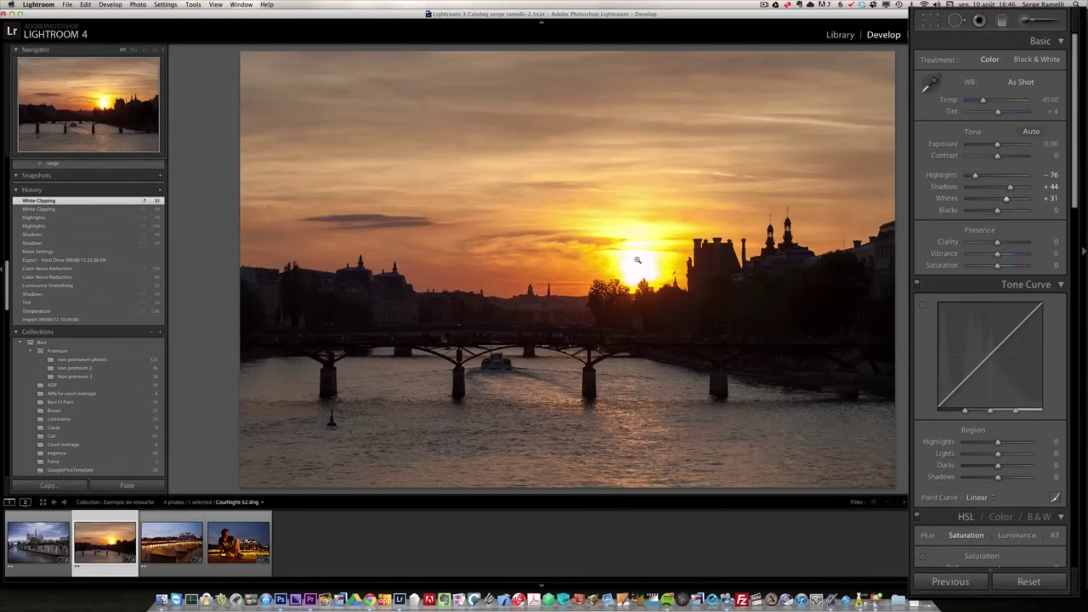
Lower Blacks to -9 while watching the Alt clipping preview for crushed shadows.
{"action": "key", "text": "alt"}
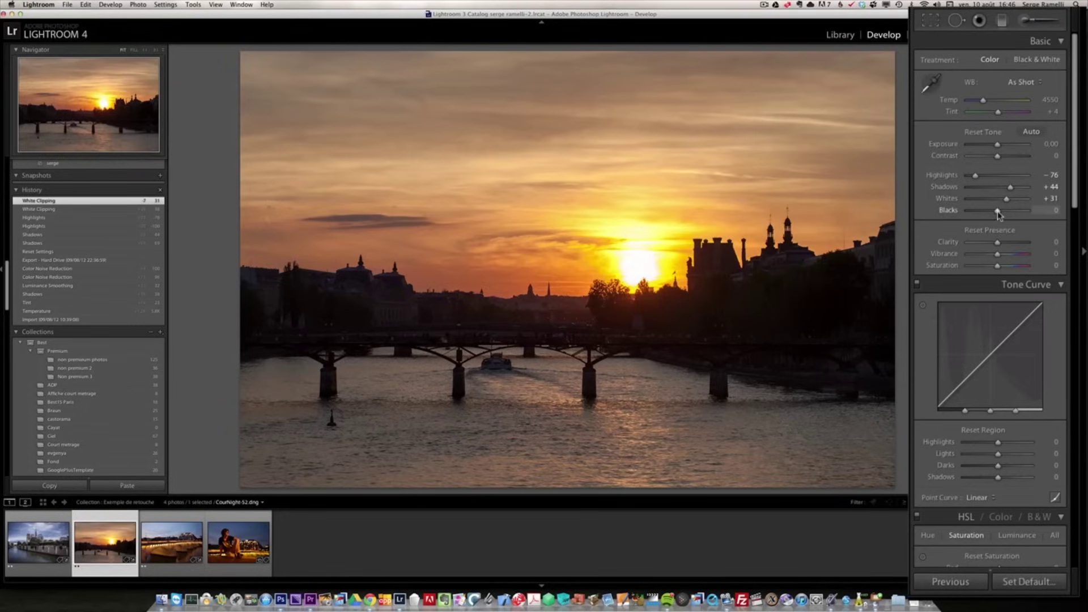
{"action": "left_click", "coordinate": [997, 212], "text": "alt"}
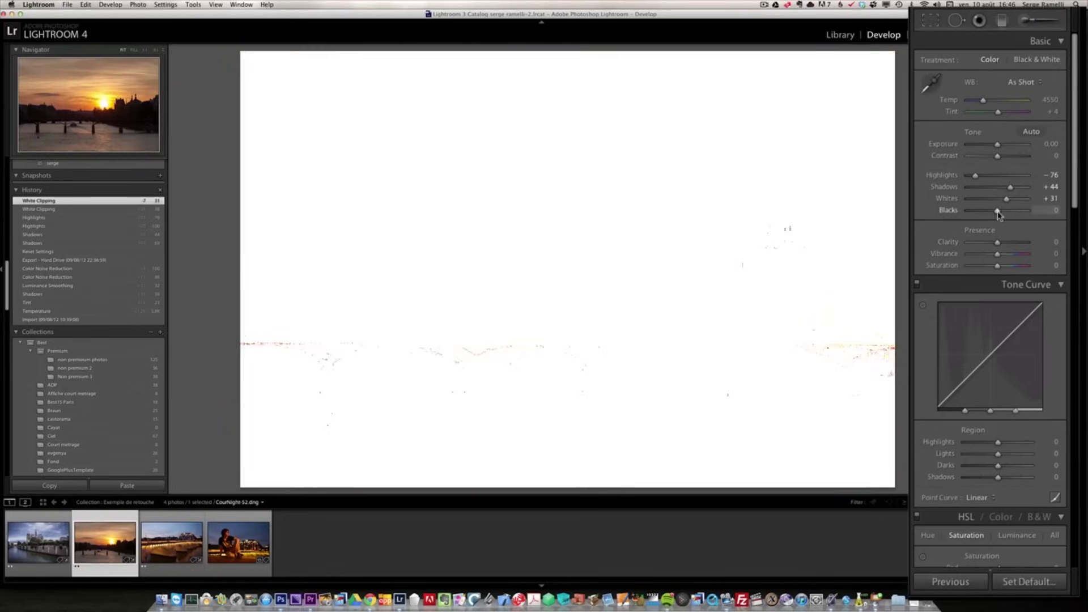
{"action": "left_click_drag", "start_coordinate": [997, 212], "coordinate": [996, 215]}
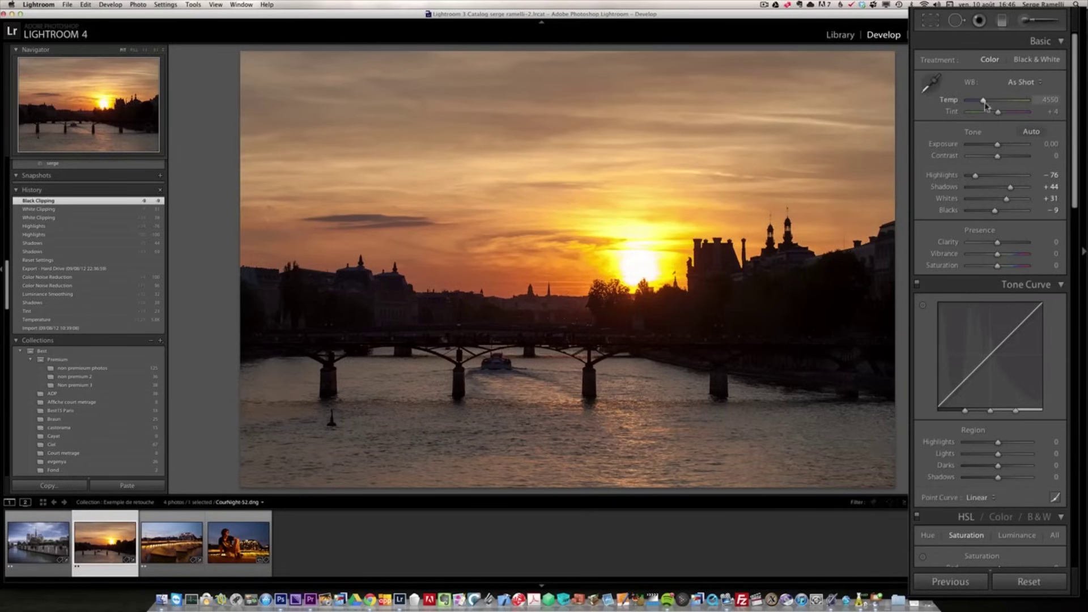
Warm the sunset's white balance to Temp 5778 and Tint +27.
{"action": "left_click_drag", "start_coordinate": [986, 106], "coordinate": [1000, 116]}
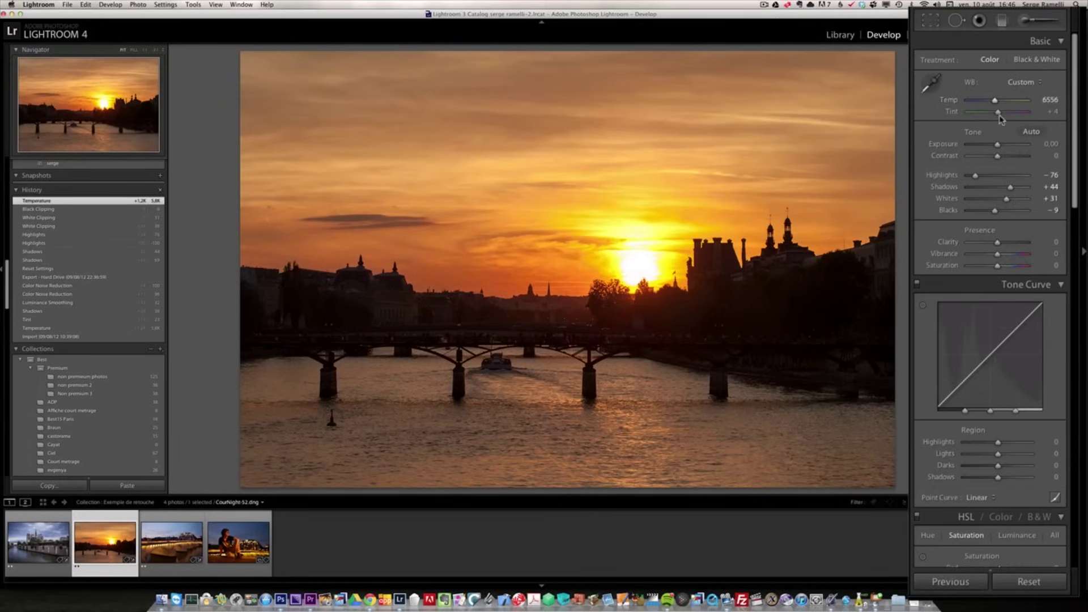
{"action": "left_click", "coordinate": [1003, 114]}
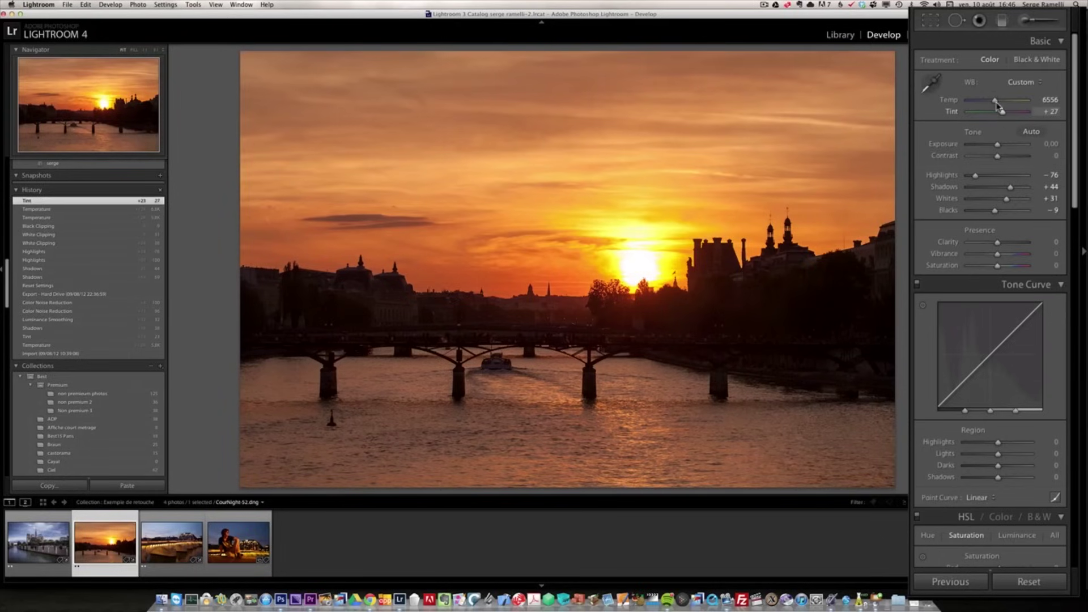
{"action": "left_click", "coordinate": [993, 103]}
{"action": "left_click_drag", "start_coordinate": [992, 103], "coordinate": [990, 103]}
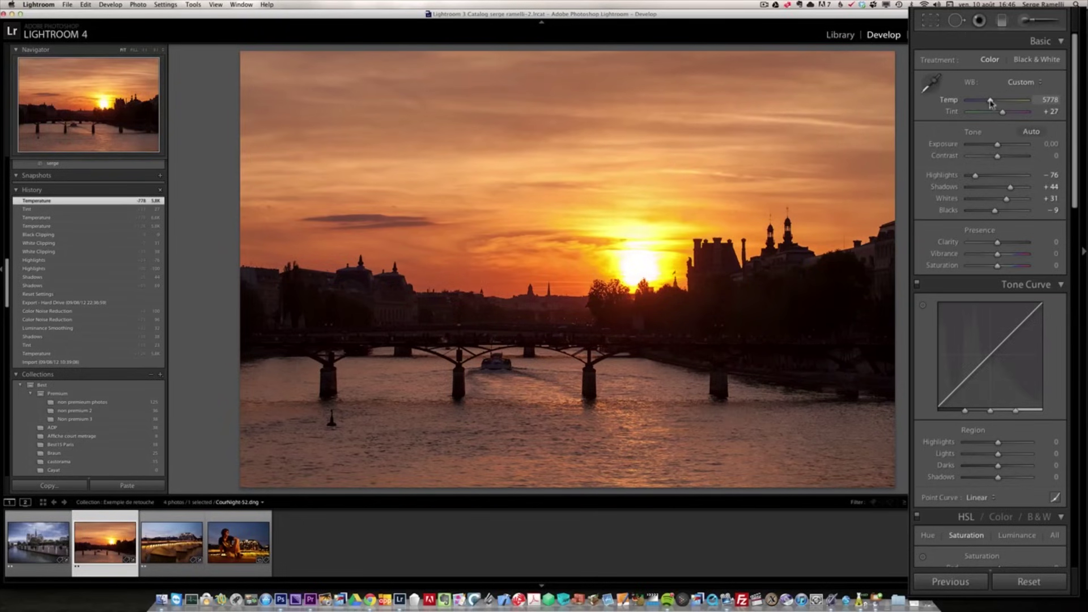
Zoom to 1:1 and set Luminance noise reduction to 31, then fit the whole photo in view.
{"action": "scroll", "coordinate": [983, 292], "scroll_direction": "down", "scroll_amount": 5}
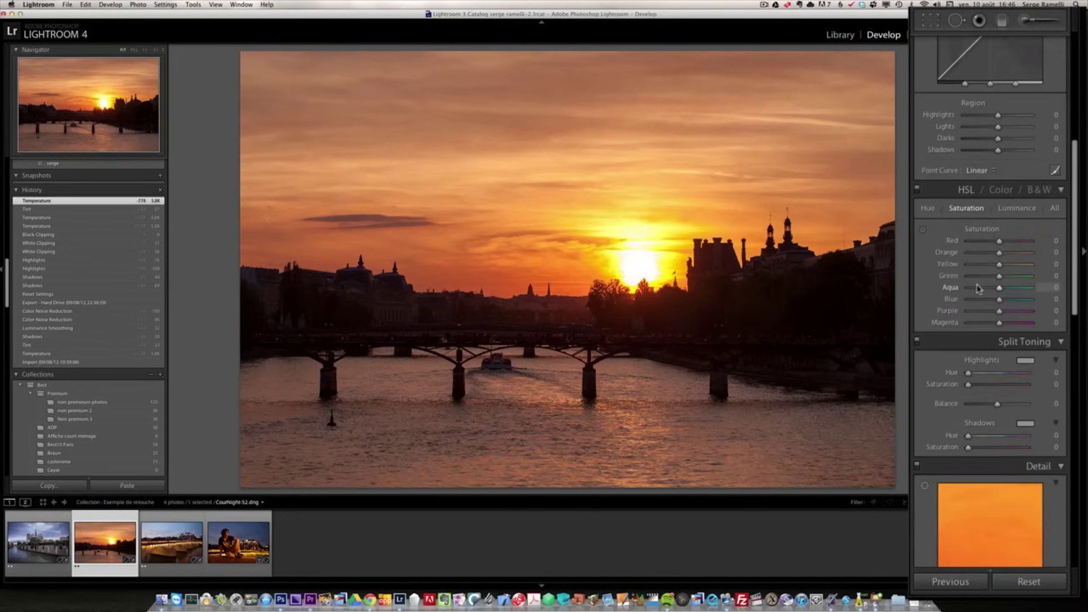
{"action": "scroll", "coordinate": [977, 288], "scroll_direction": "down", "scroll_amount": 6}
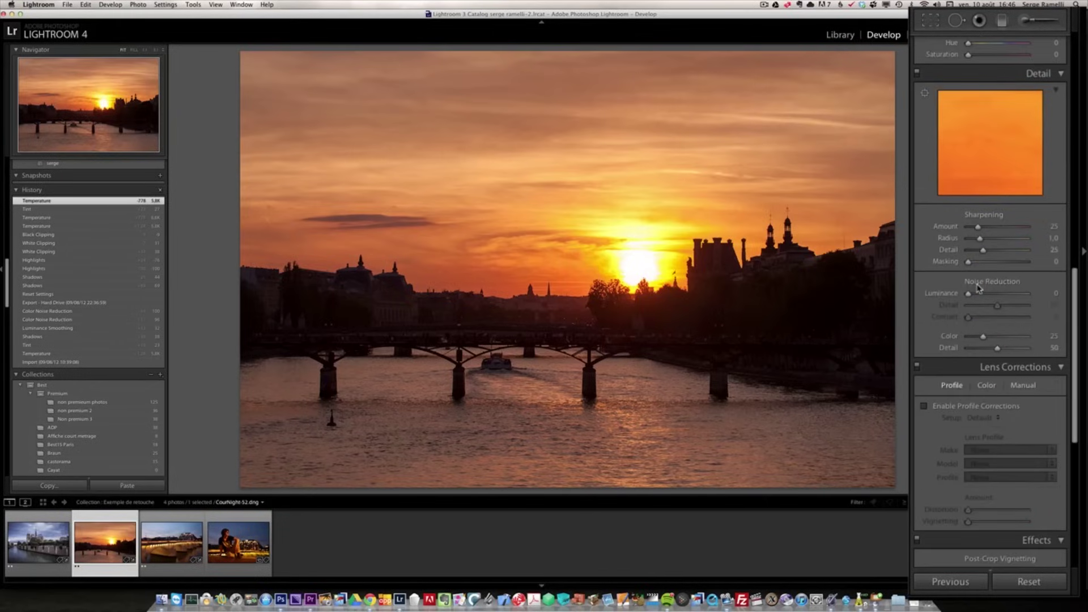
{"action": "left_click", "coordinate": [704, 322]}
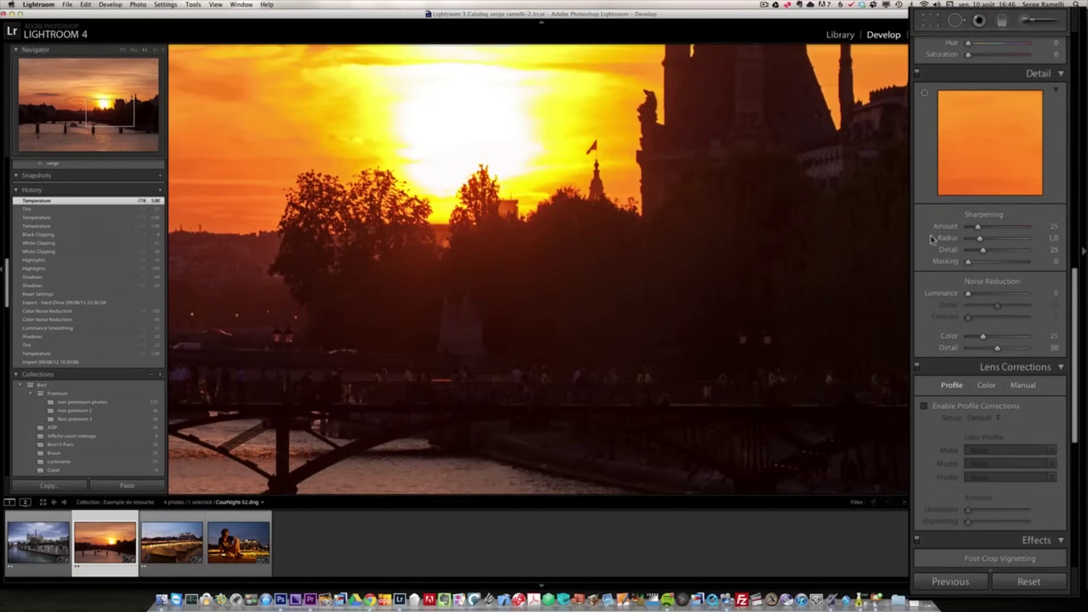
{"action": "left_click_drag", "start_coordinate": [970, 296], "coordinate": [986, 296]}
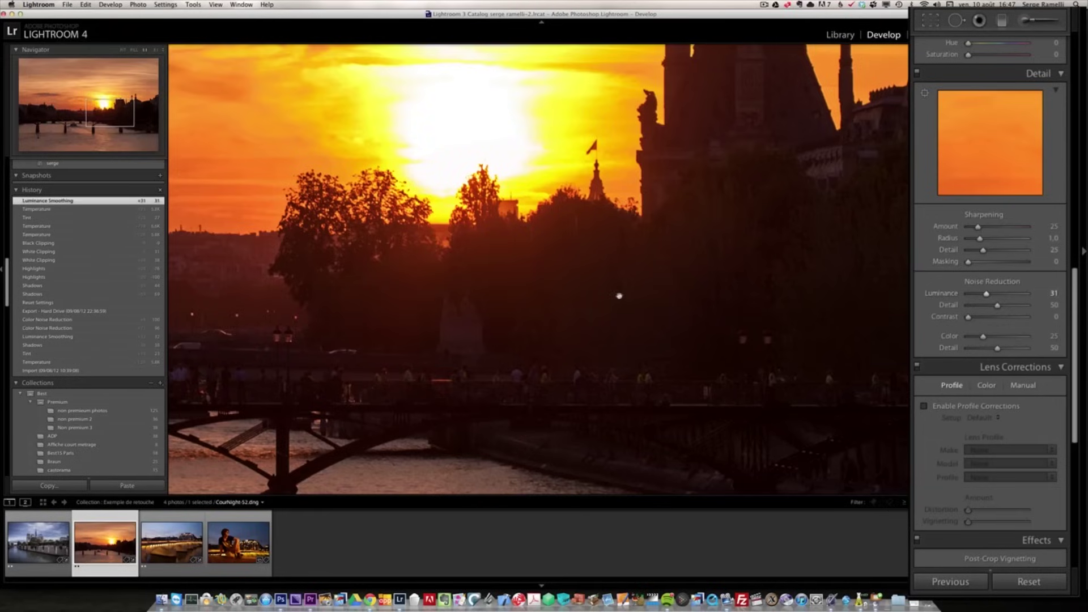
{"action": "left_click", "coordinate": [663, 299]}
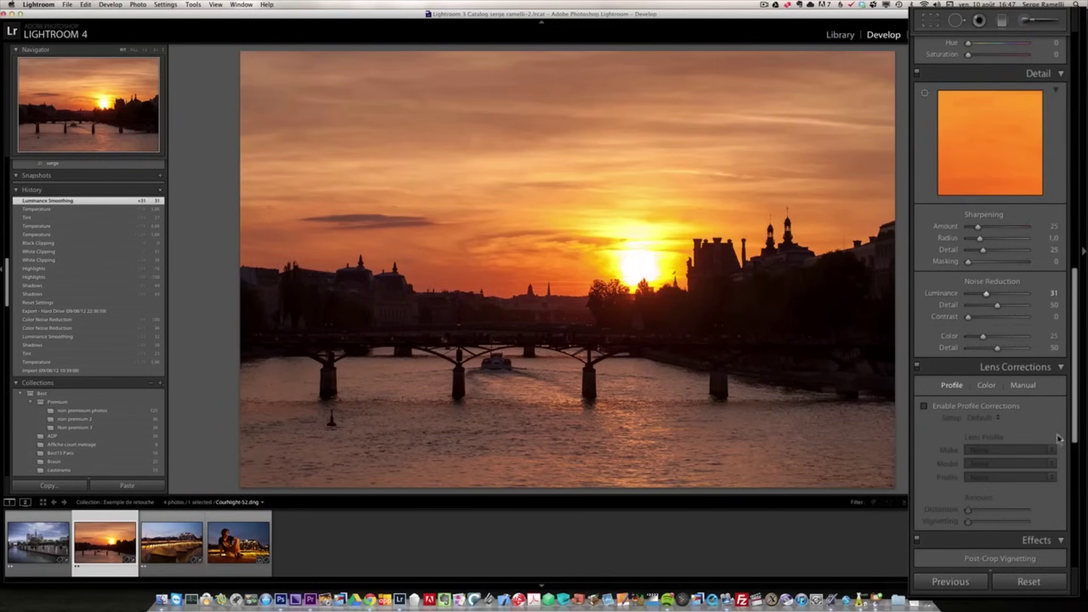
{"action": "left_click_drag", "start_coordinate": [1077, 351], "coordinate": [1083, 463]}
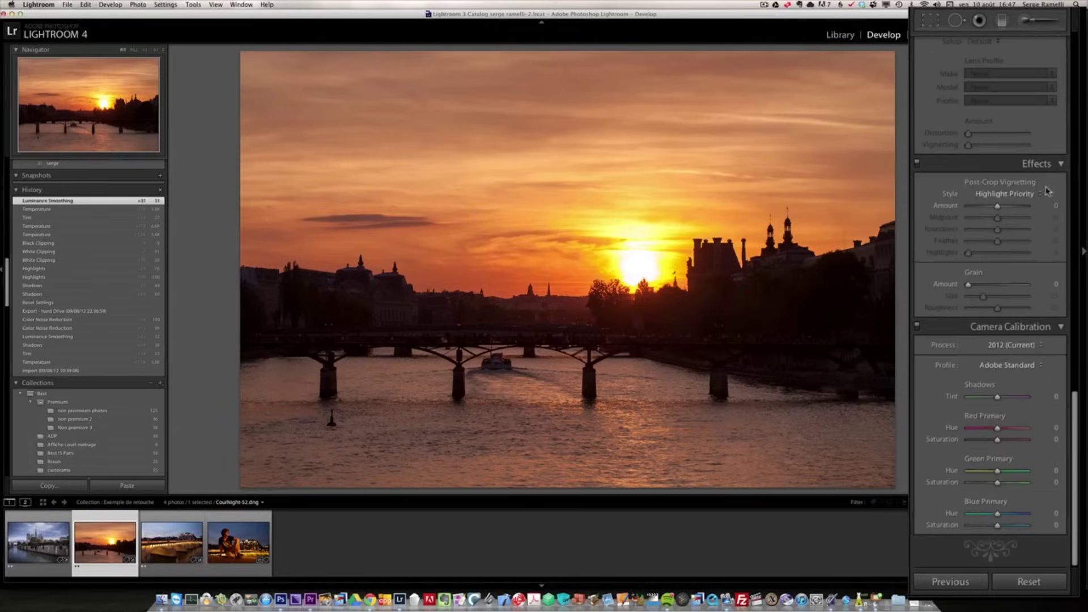
Add a -13 post-crop vignette, compare with the Import state, then return to the vignette step.
{"action": "left_click_drag", "start_coordinate": [999, 207], "coordinate": [995, 209]}
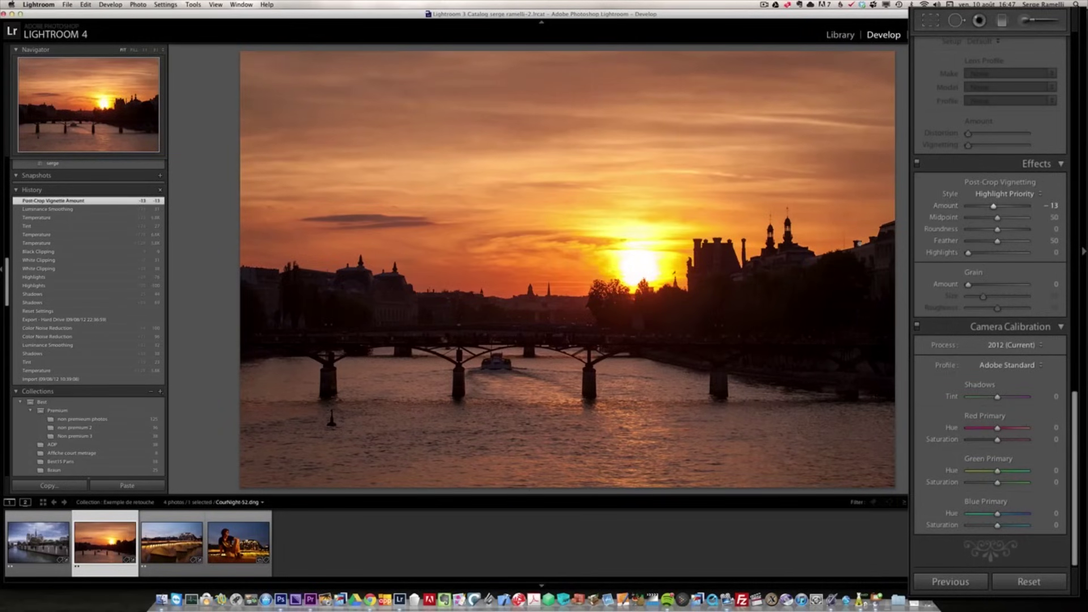
{"action": "left_click", "coordinate": [83, 379]}
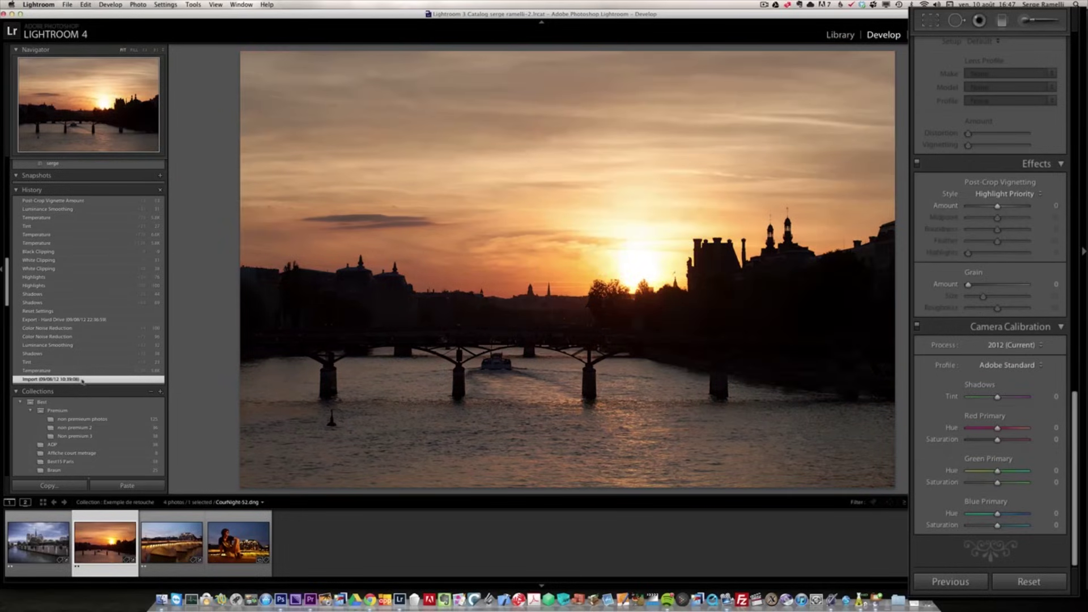
{"action": "left_click", "coordinate": [58, 202]}
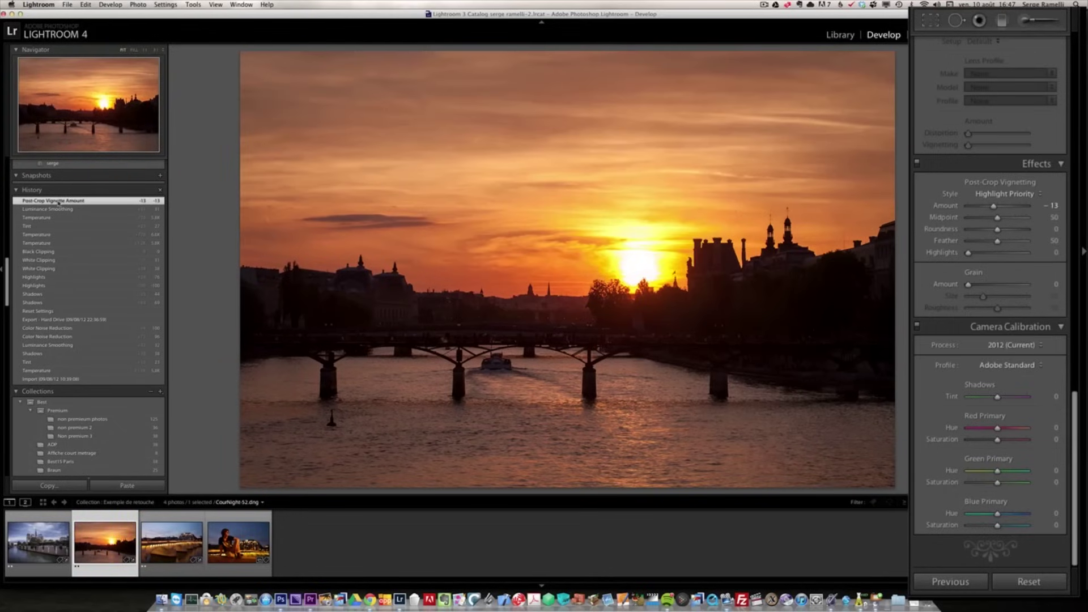
Open the lit bridge photo from the filmstrip and bring the Basic panel into view.
{"action": "left_click", "coordinate": [164, 555]}
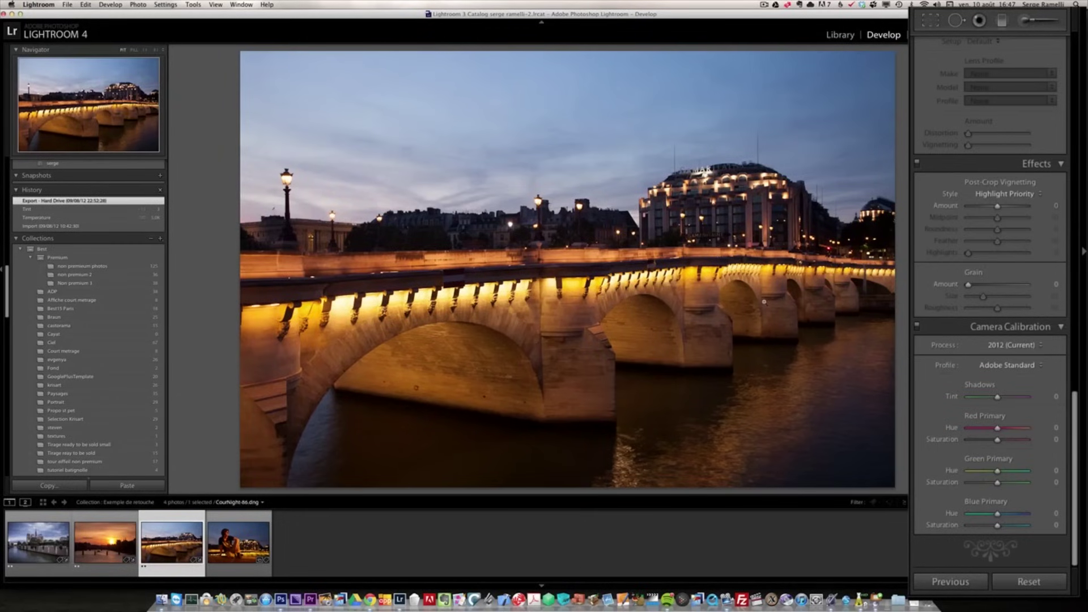
{"action": "left_click", "coordinate": [1076, 116]}
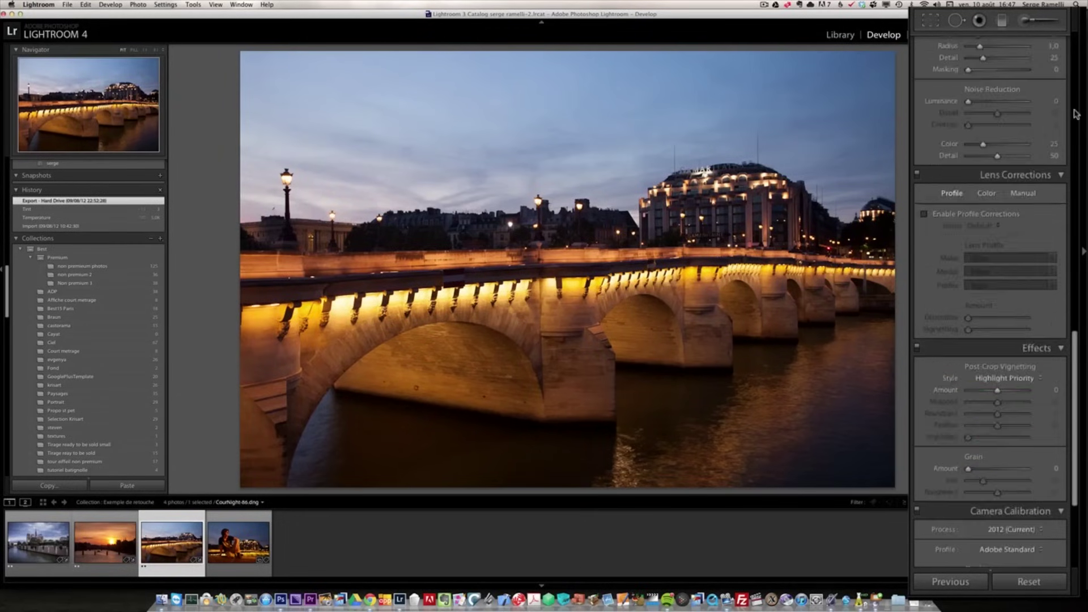
{"action": "left_click_drag", "start_coordinate": [1076, 116], "coordinate": [1076, 76]}
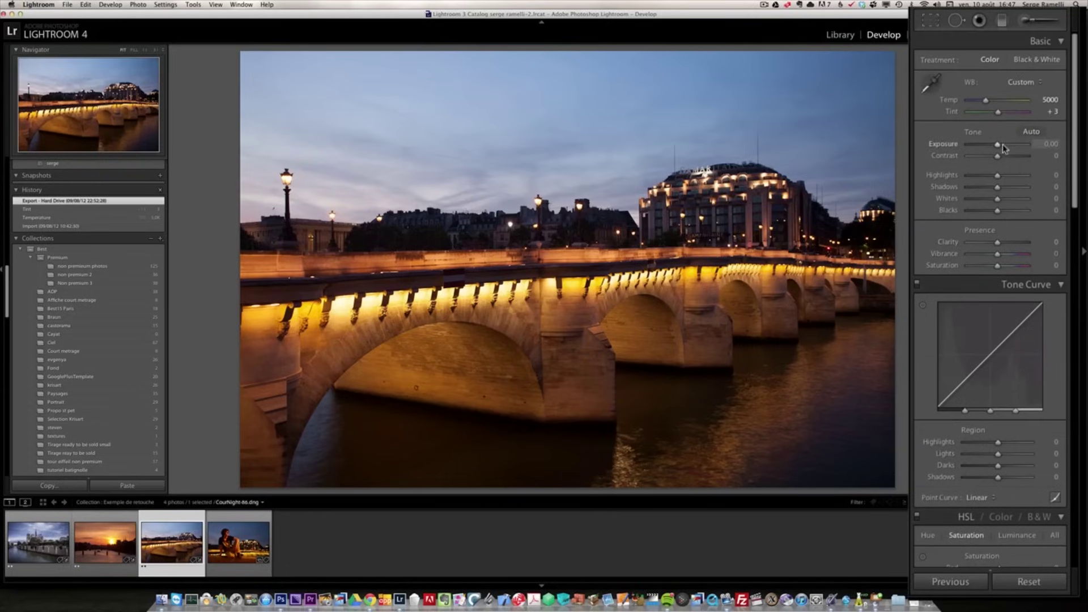
Set Shadows +47, Highlights -62, Contrast +51 and Exposure +0.65.
{"action": "left_click_drag", "start_coordinate": [1008, 187], "coordinate": [1011, 188]}
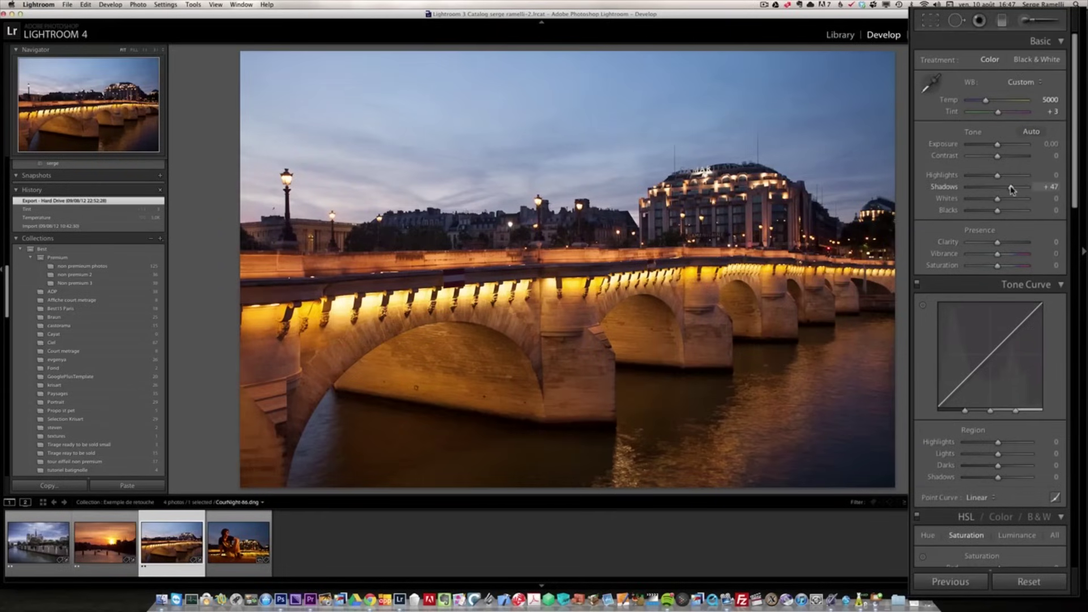
{"action": "left_click_drag", "start_coordinate": [997, 176], "coordinate": [979, 176]}
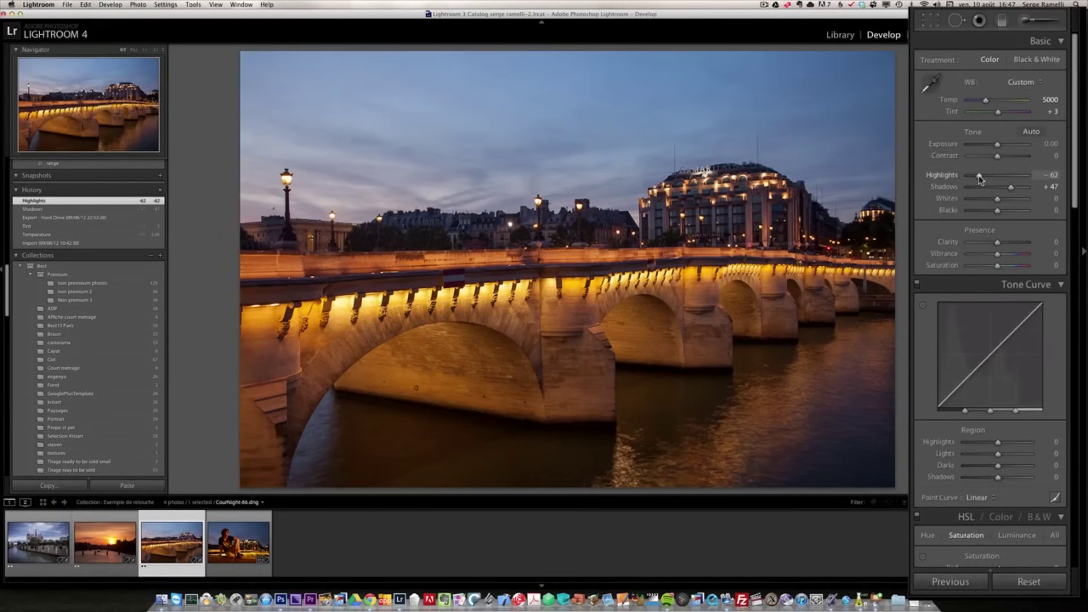
{"action": "left_click_drag", "start_coordinate": [998, 156], "coordinate": [1012, 157]}
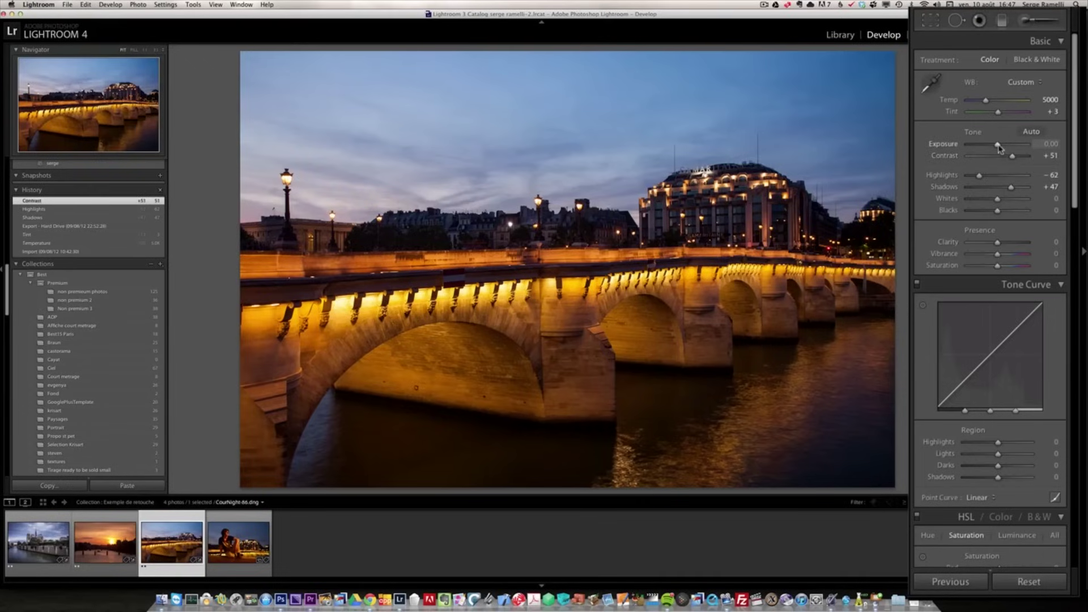
{"action": "left_click_drag", "start_coordinate": [999, 147], "coordinate": [1003, 148]}
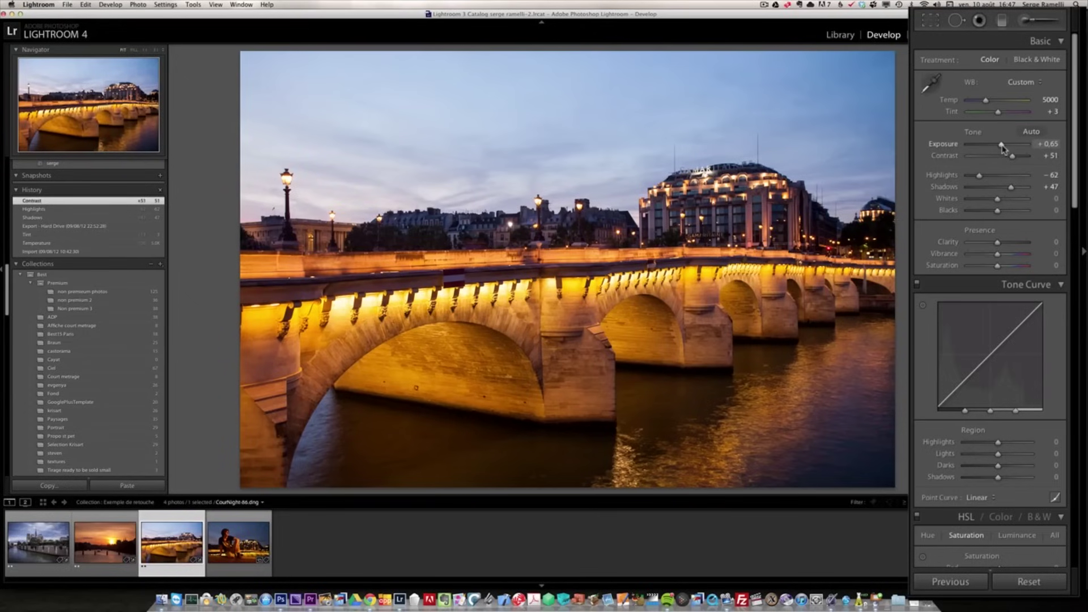
{"action": "left_click_drag", "start_coordinate": [1003, 149], "coordinate": [1002, 149]}
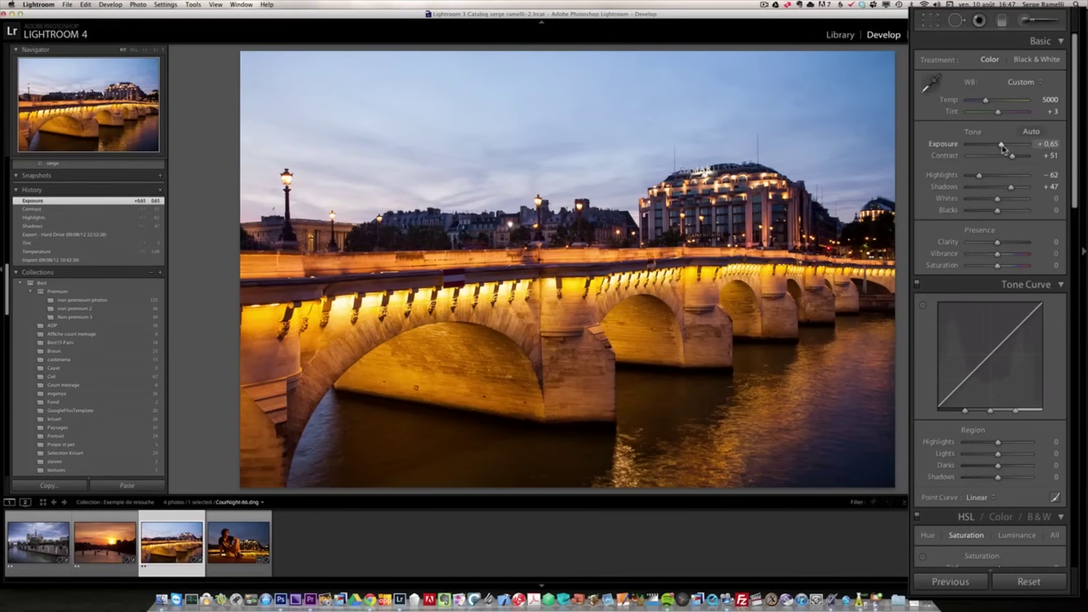
Draw an Exposure graduated filter down from the sky at -0.89, toggle to compare, then close it.
{"action": "left_click", "coordinate": [1002, 25]}
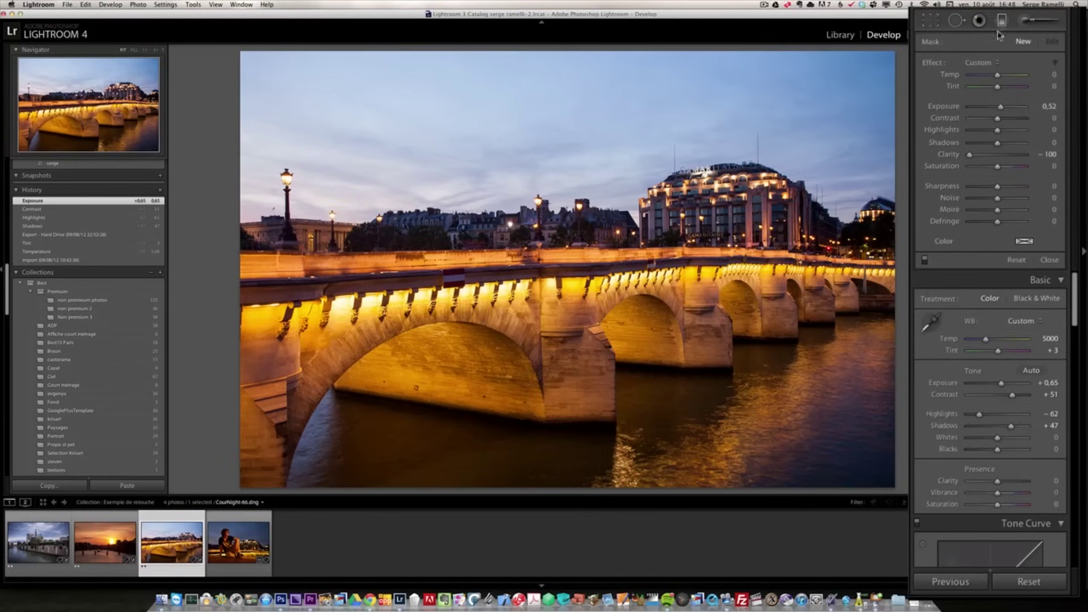
{"action": "left_click", "coordinate": [995, 65]}
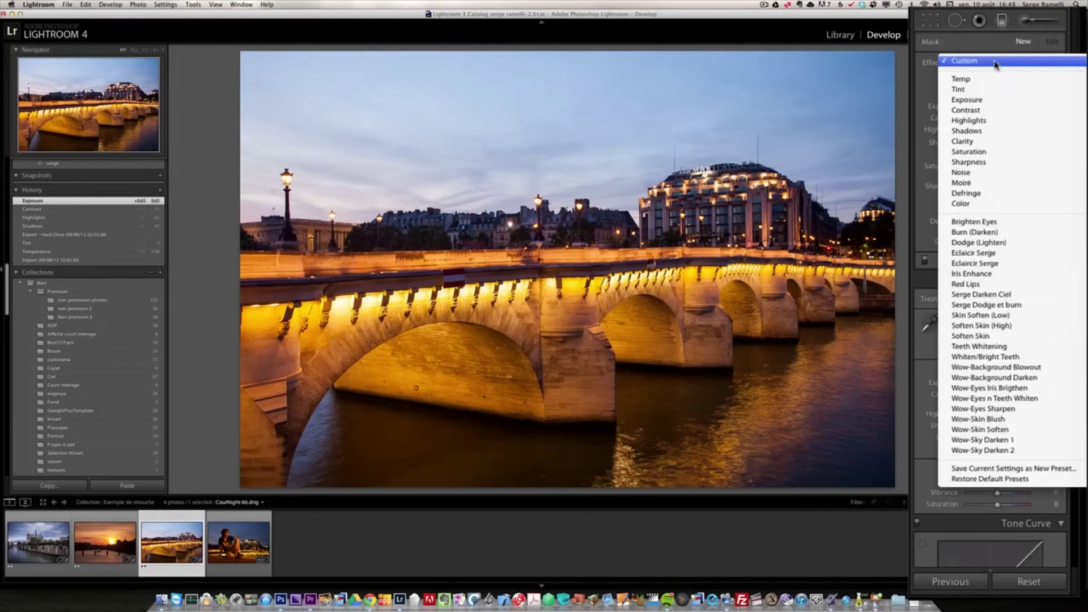
{"action": "left_click", "coordinate": [1000, 90]}
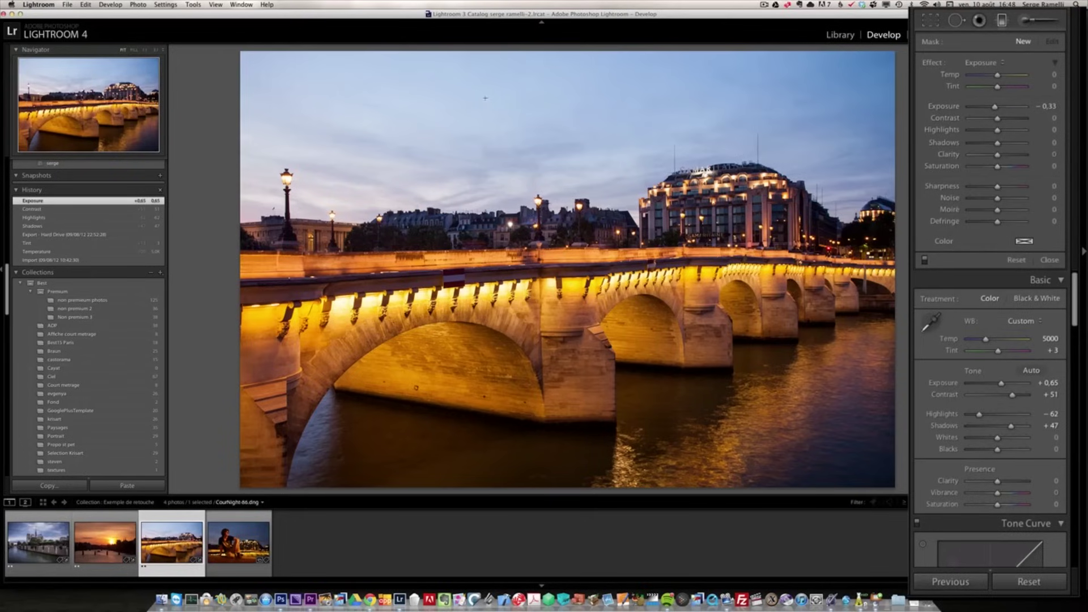
{"action": "left_click_drag", "start_coordinate": [501, 96], "coordinate": [558, 270]}
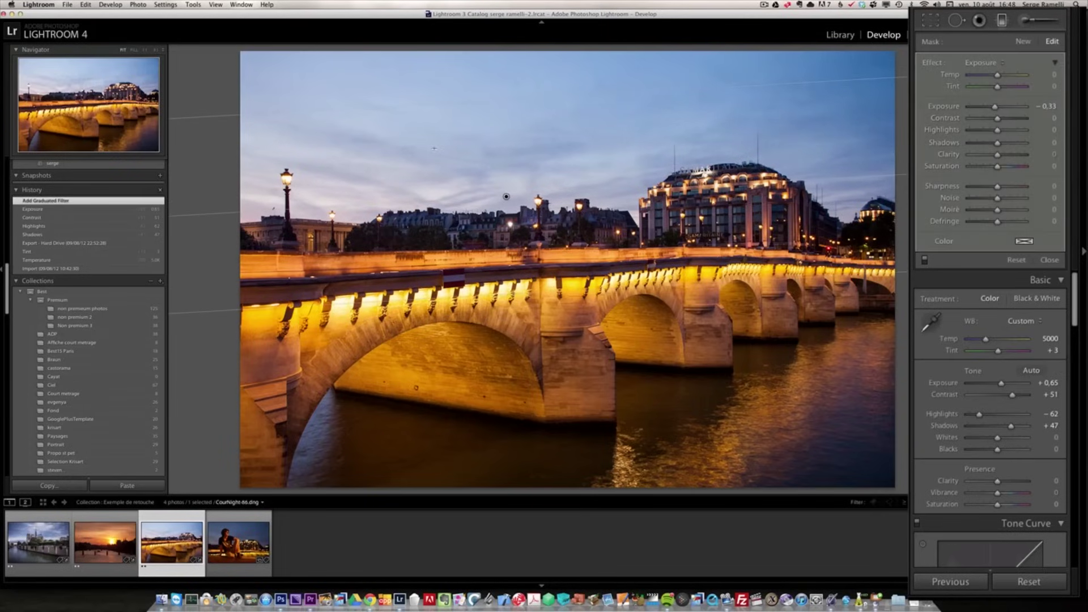
{"action": "left_click_drag", "start_coordinate": [995, 108], "coordinate": [992, 109]}
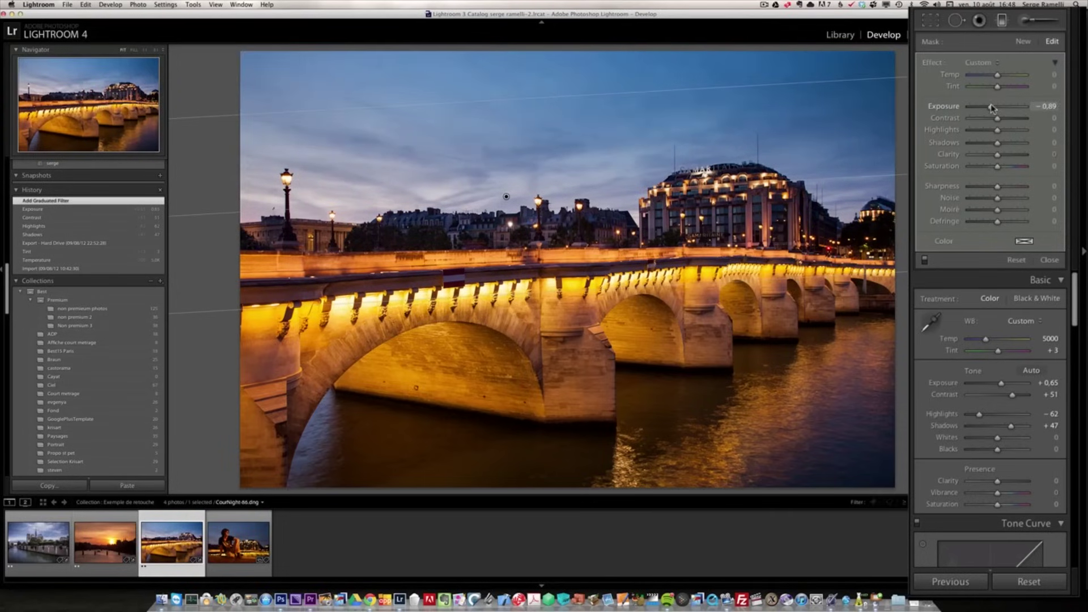
{"action": "left_click", "coordinate": [924, 260]}
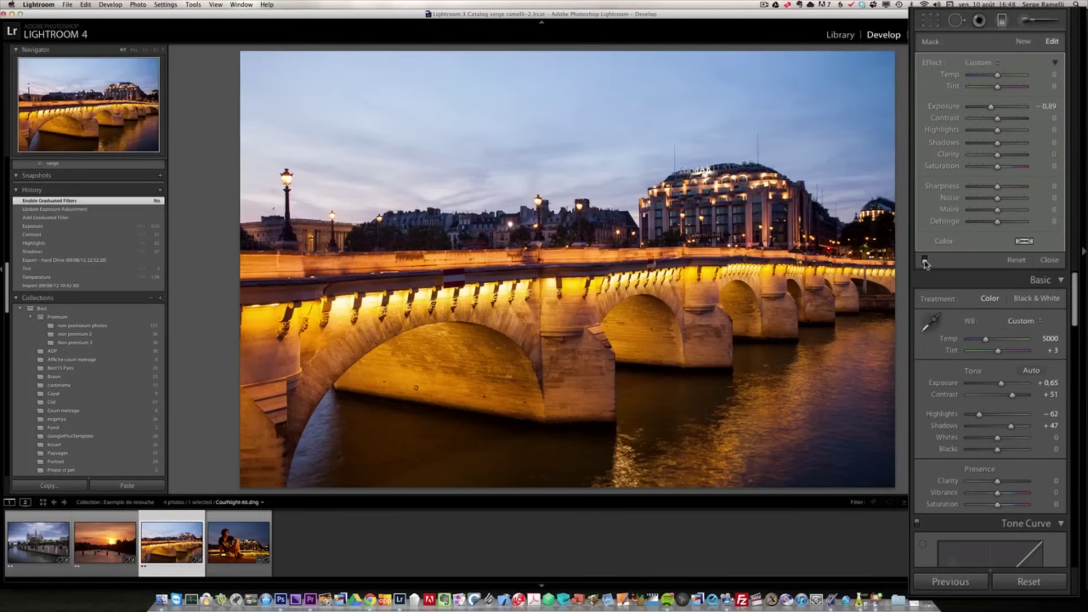
{"action": "left_click", "coordinate": [924, 260]}
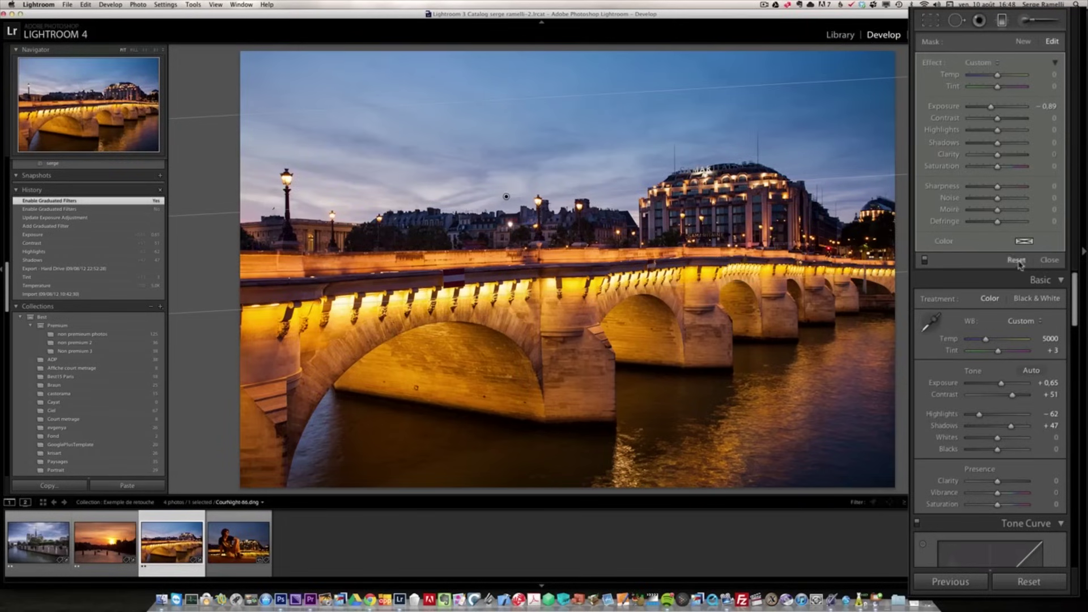
{"action": "left_click", "coordinate": [1048, 260]}
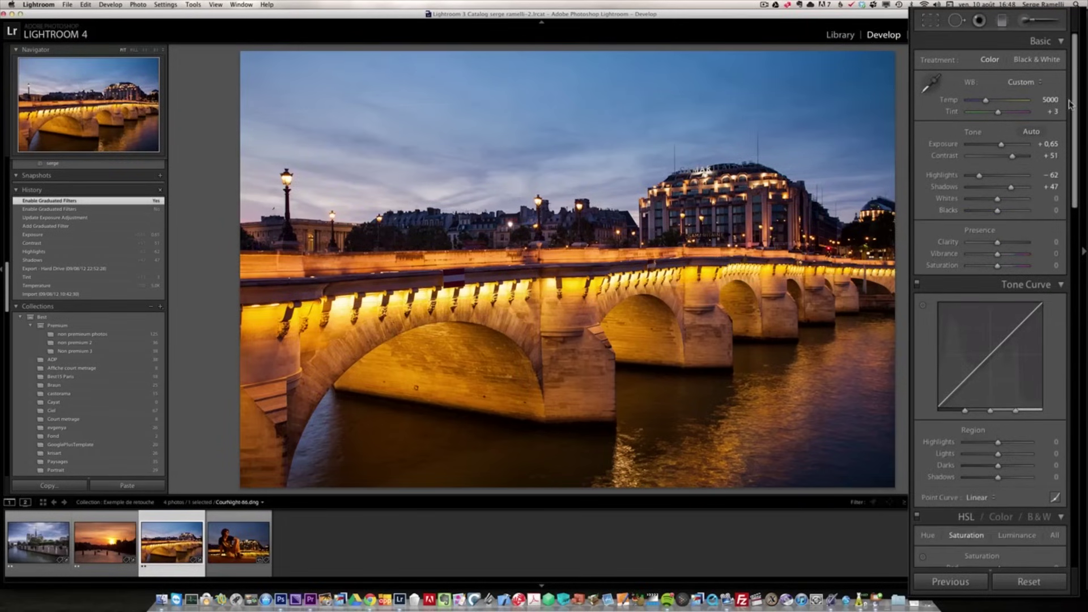
Set the bridge photo to Temp 5889, Tint +17 and Exposure +0.80.
{"action": "scroll", "coordinate": [1076, 144], "scroll_direction": "down", "scroll_amount": 1}
{"action": "scroll", "coordinate": [1075, 136], "scroll_direction": "up", "scroll_amount": 1}
{"action": "left_click_drag", "start_coordinate": [986, 101], "coordinate": [992, 105]}
{"action": "left_click_drag", "start_coordinate": [998, 115], "coordinate": [1000, 116]}
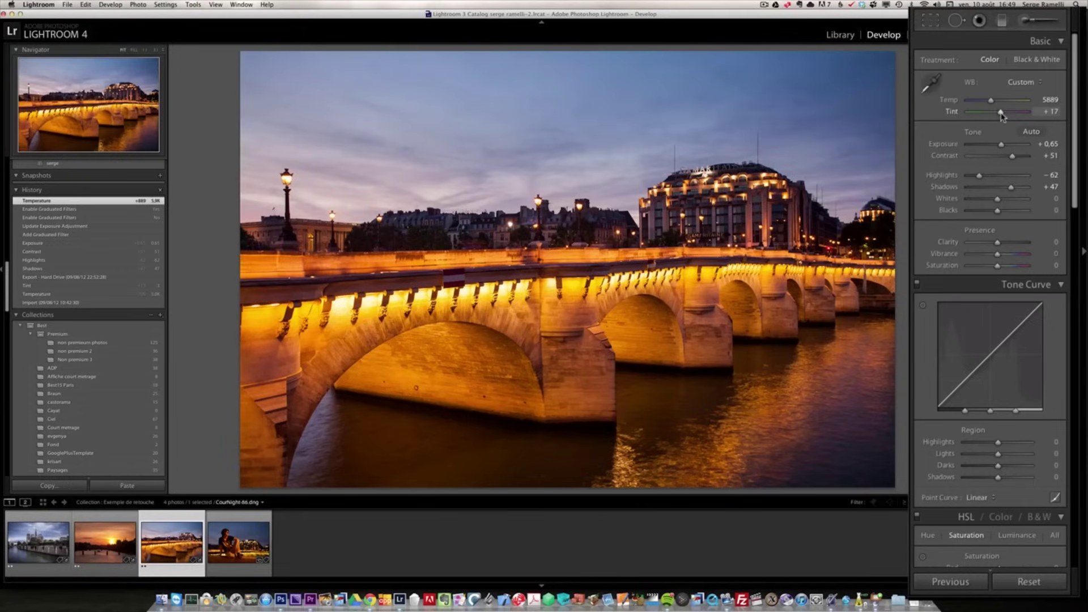
{"action": "left_click_drag", "start_coordinate": [1001, 116], "coordinate": [1002, 117]}
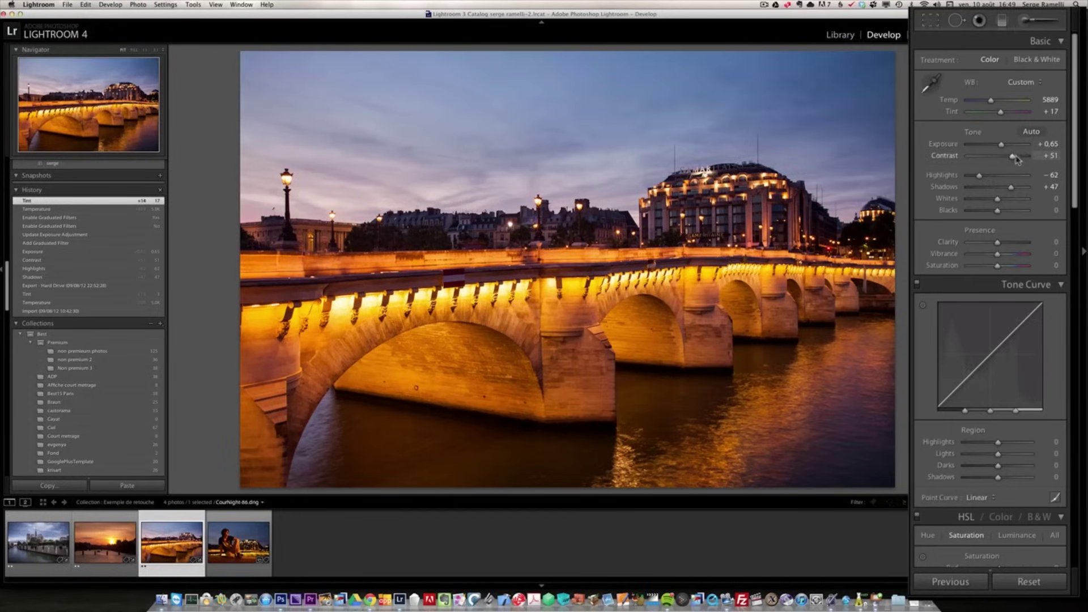
{"action": "left_click_drag", "start_coordinate": [1004, 147], "coordinate": [1006, 147]}
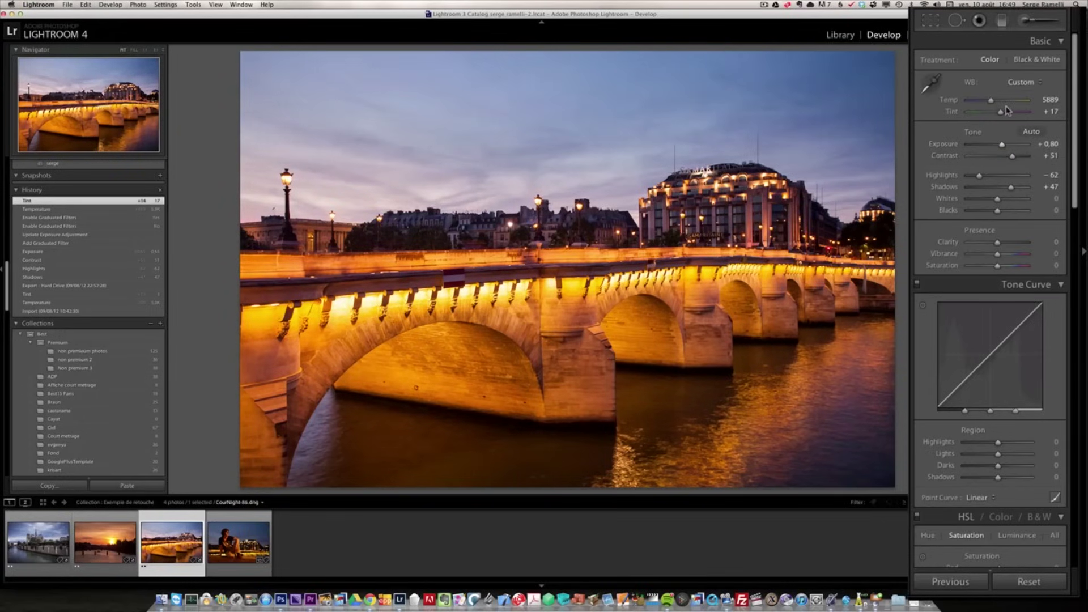
Add a second sky graduated filter darkening to Exposure -1.46, then close the tool.
{"action": "left_click", "coordinate": [1003, 22]}
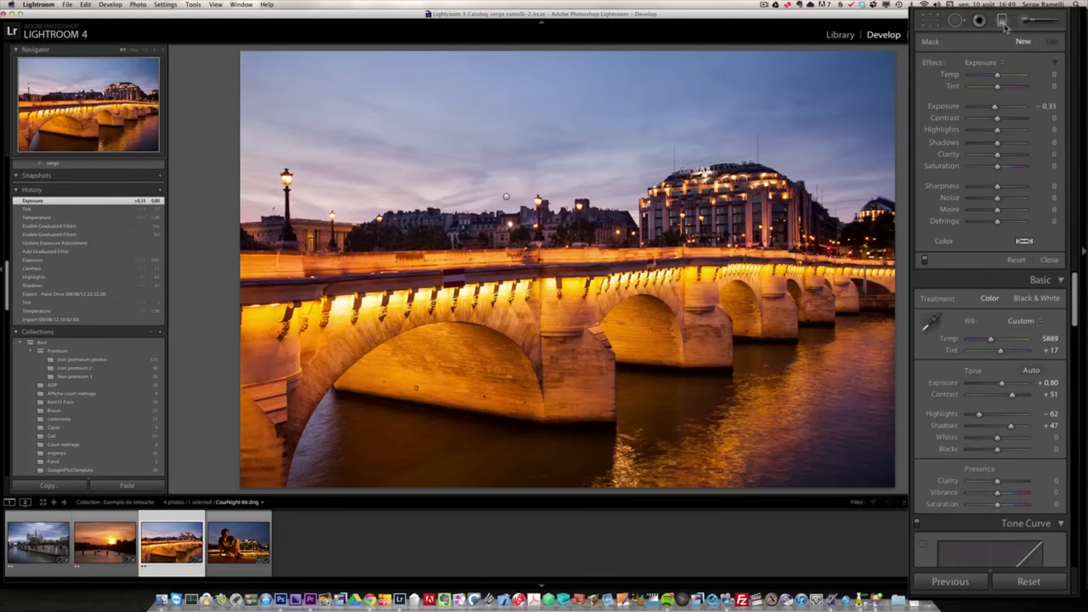
{"action": "left_click_drag", "start_coordinate": [507, 197], "coordinate": [511, 293]}
{"action": "left_click_drag", "start_coordinate": [994, 107], "coordinate": [986, 110]}
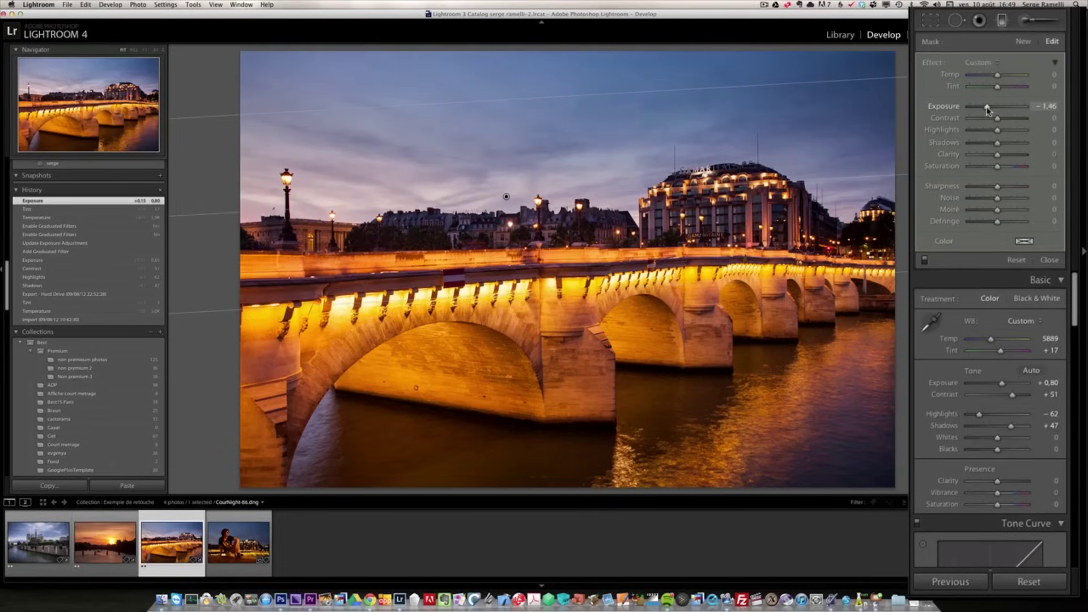
{"action": "left_click", "coordinate": [1062, 281]}
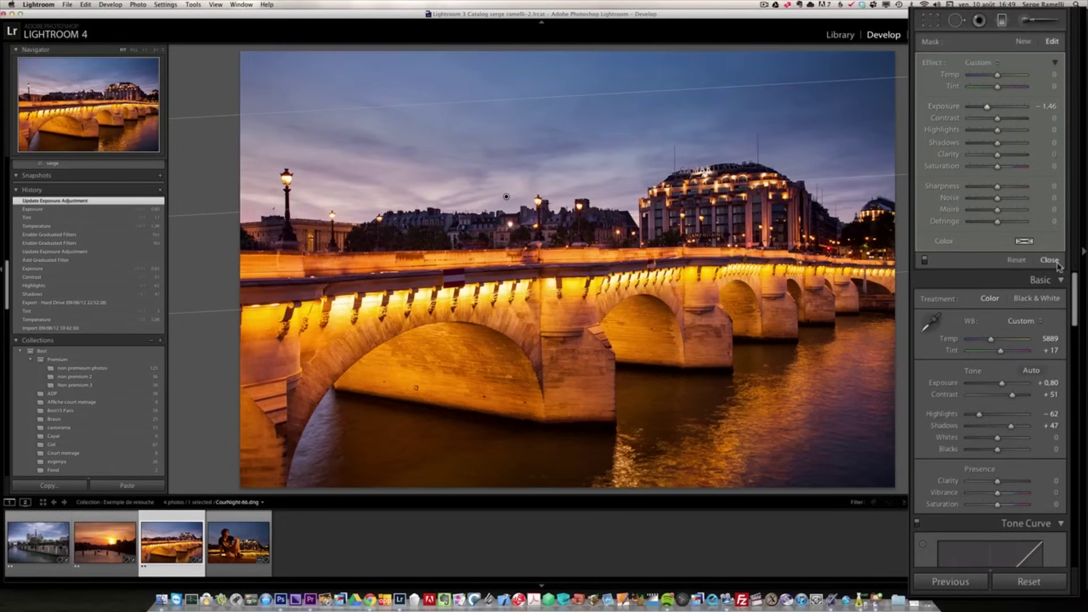
Raise Clarity to +42, then try a post-crop vignette and return its Amount to 0.
{"action": "left_click_drag", "start_coordinate": [997, 242], "coordinate": [1010, 244]}
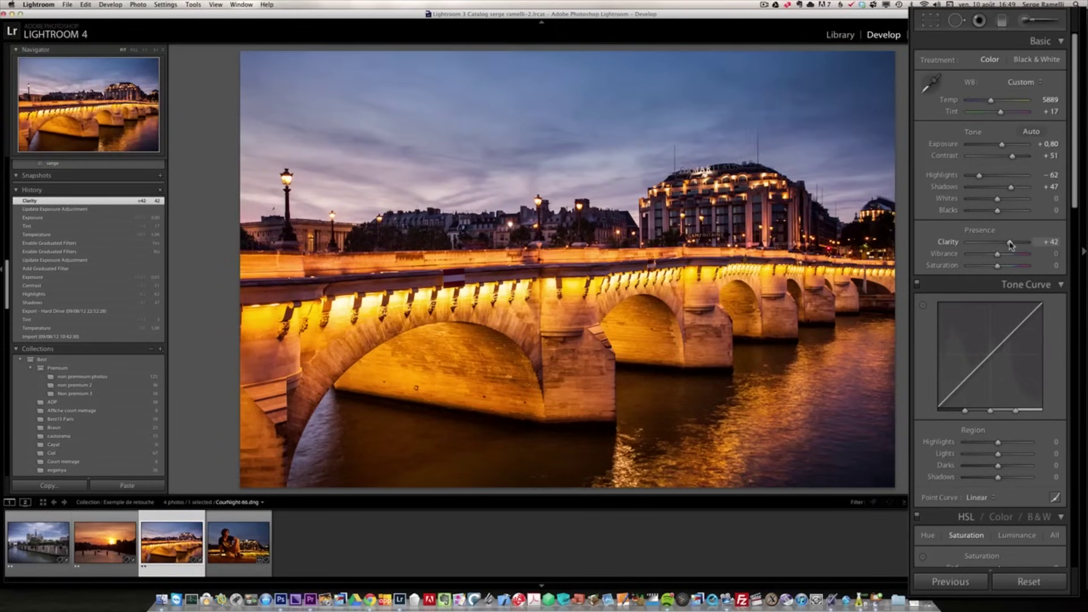
{"action": "scroll", "coordinate": [1080, 211], "scroll_direction": "down", "scroll_amount": 20}
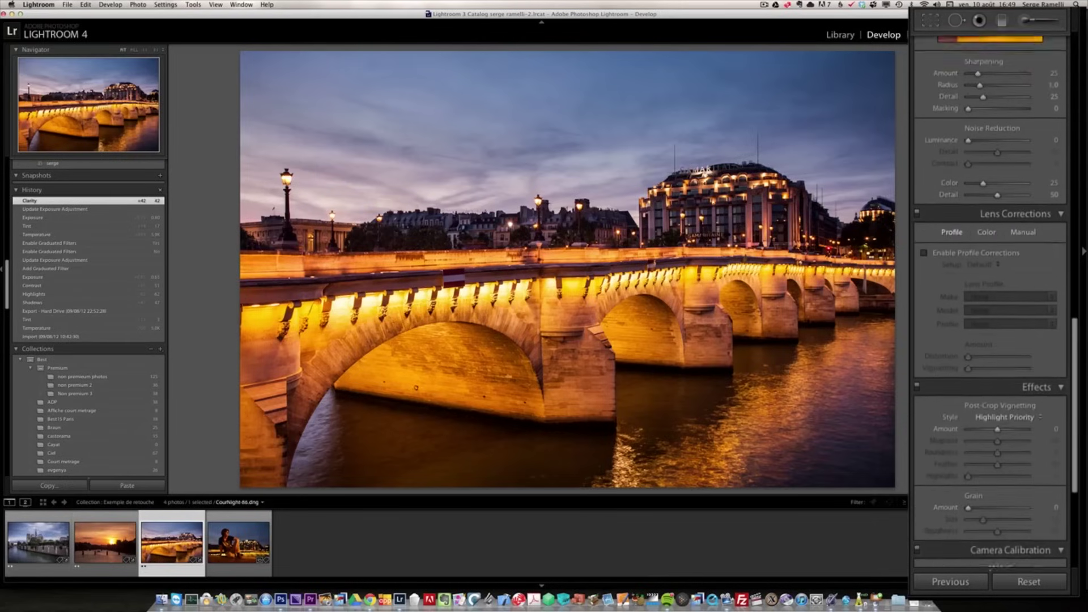
{"action": "scroll", "coordinate": [1028, 410], "scroll_direction": "down", "scroll_amount": 3}
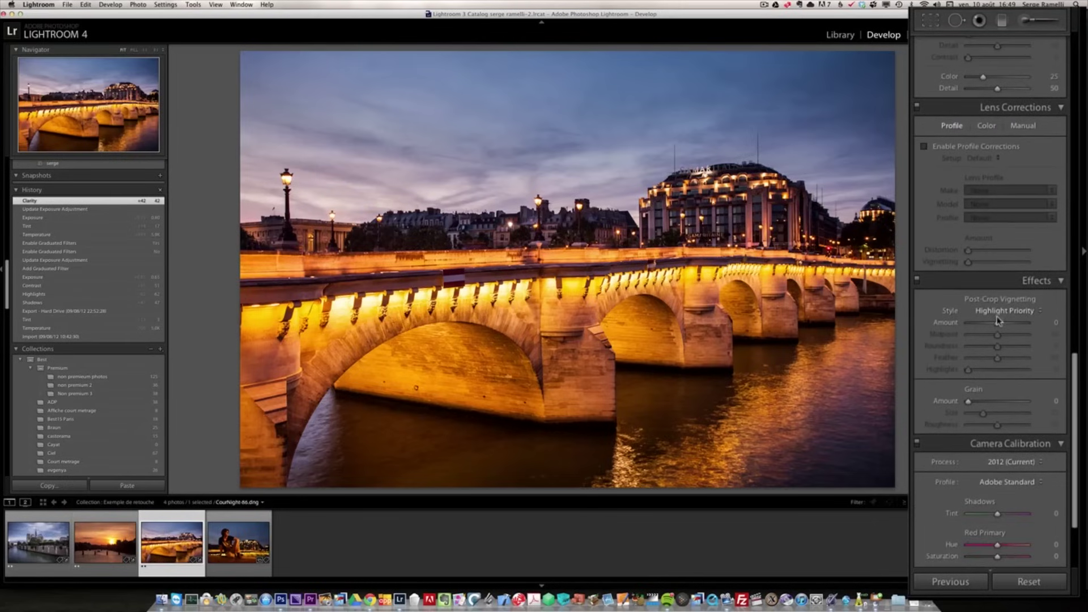
{"action": "left_click_drag", "start_coordinate": [999, 325], "coordinate": [993, 324]}
{"action": "left_click_drag", "start_coordinate": [991, 325], "coordinate": [996, 324]}
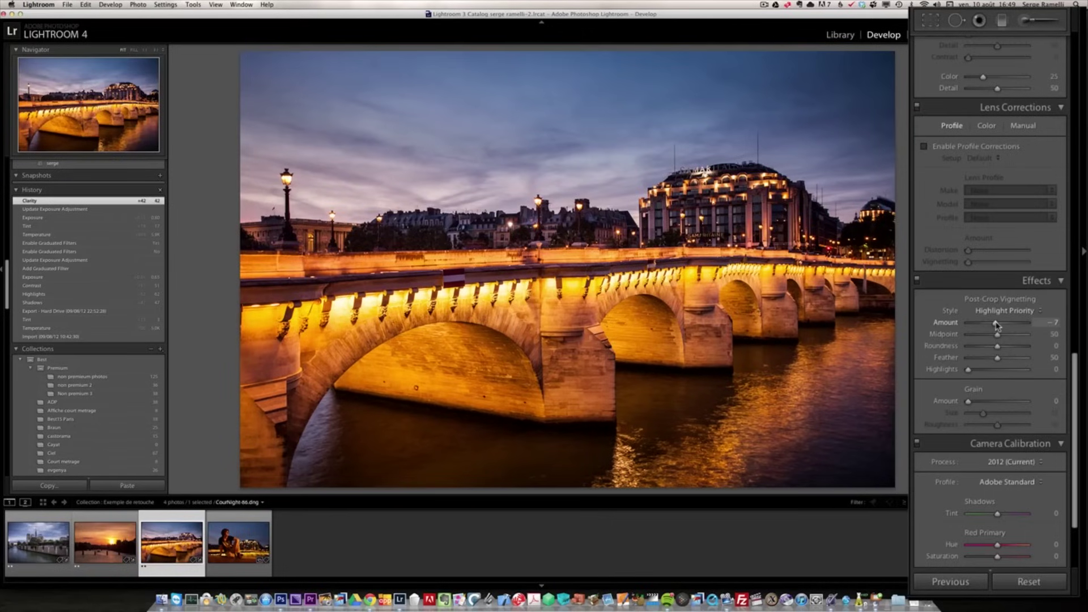
{"action": "left_click_drag", "start_coordinate": [997, 324], "coordinate": [997, 324]}
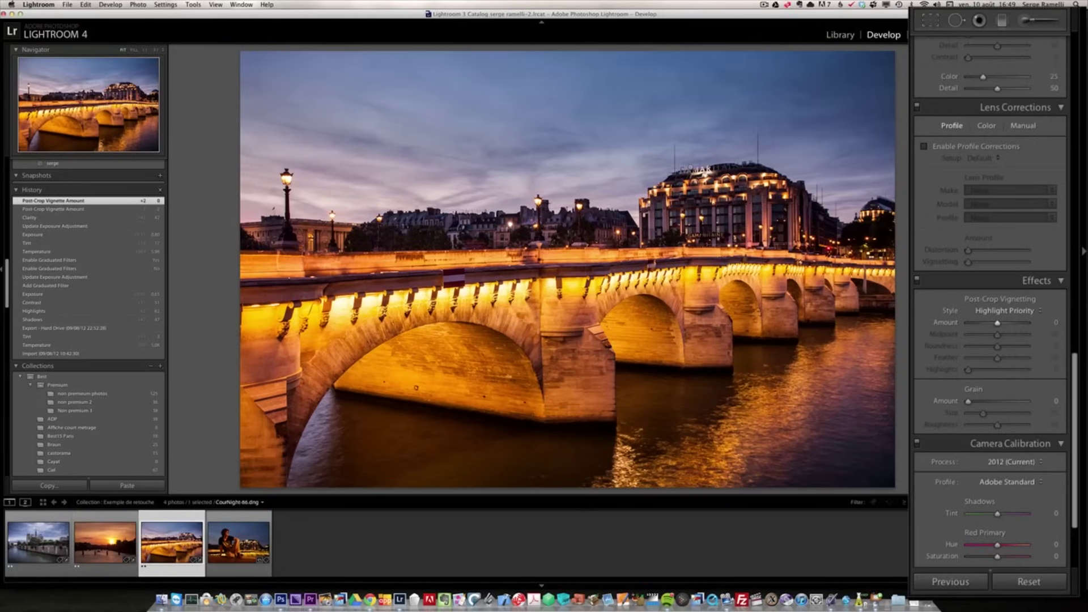
Compare the bridge photo with its Import state, return to the latest edit, then open the night portrait.
{"action": "left_click", "coordinate": [68, 355]}
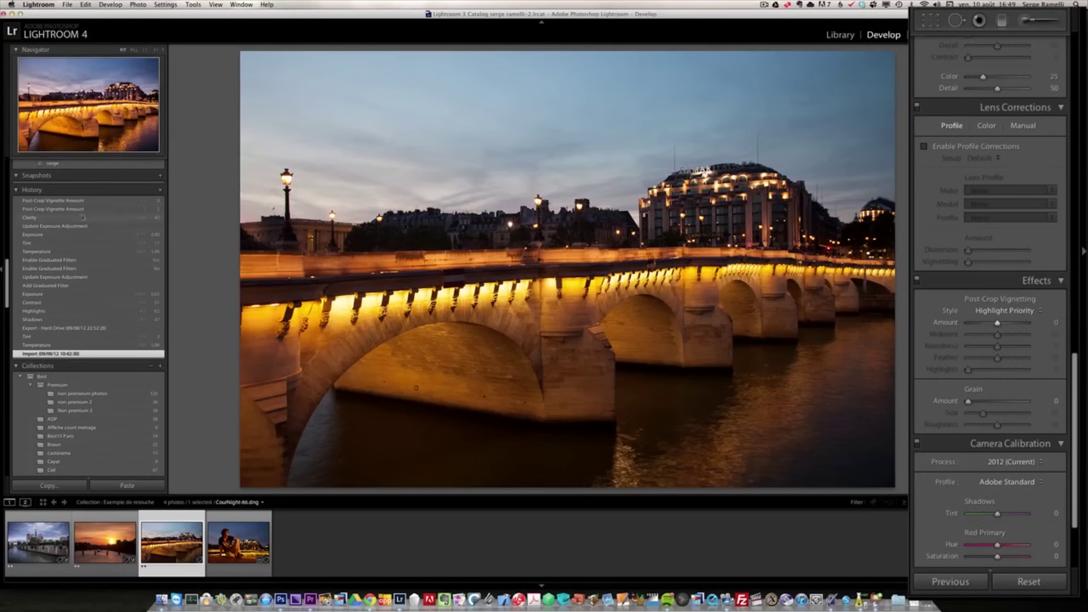
{"action": "left_click", "coordinate": [95, 202]}
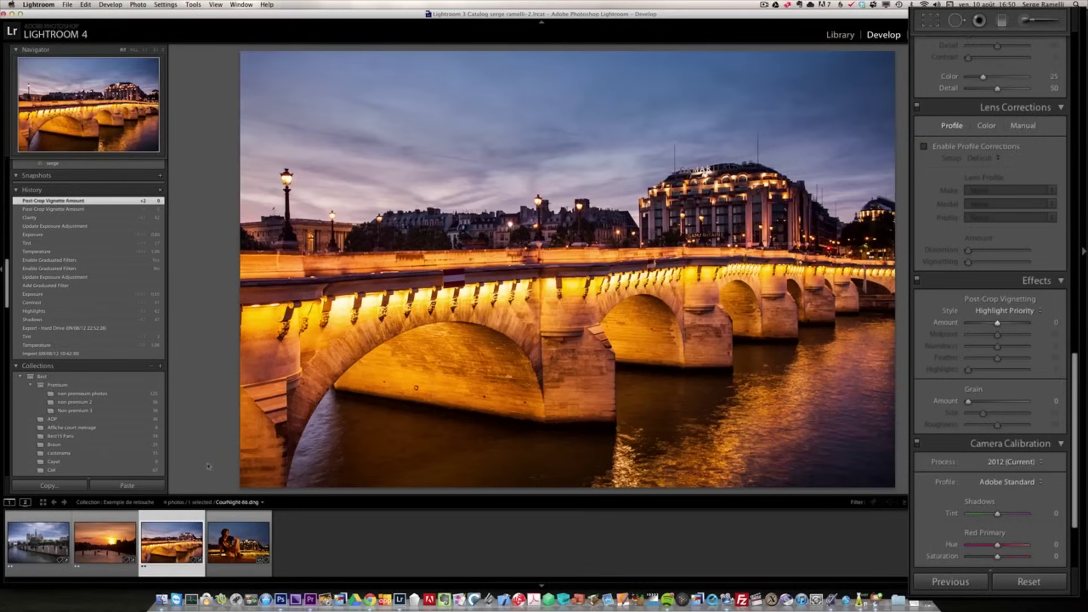
{"action": "left_click", "coordinate": [238, 543]}
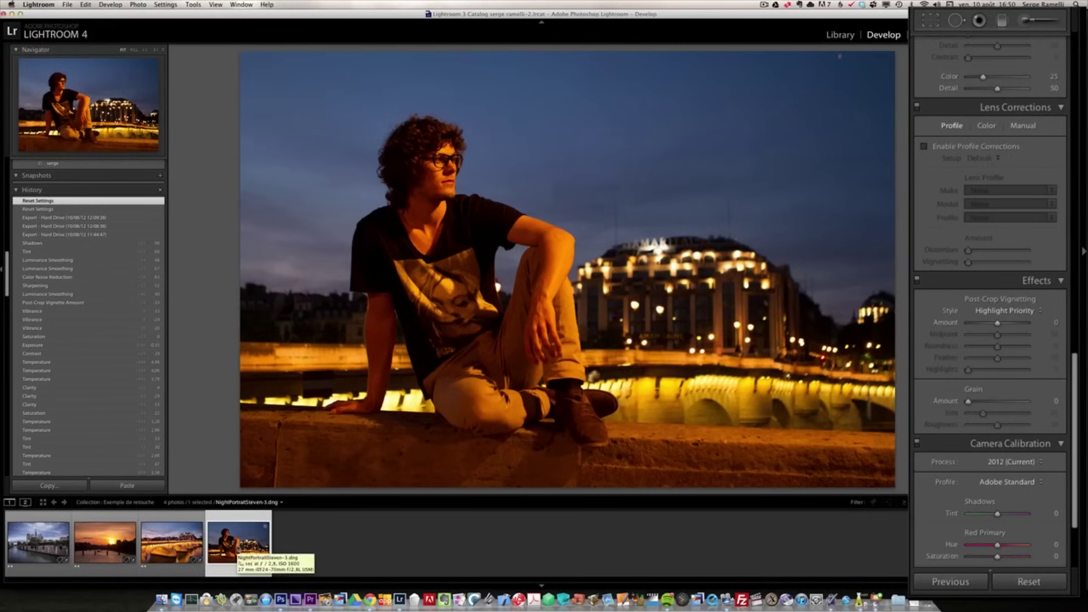
Cool the portrait to Temp 4333, Tint +27, with Contrast +33, Highlights −51 and Shadows +58.
{"action": "scroll", "coordinate": [1071, 68], "scroll_direction": "up", "scroll_amount": 15}
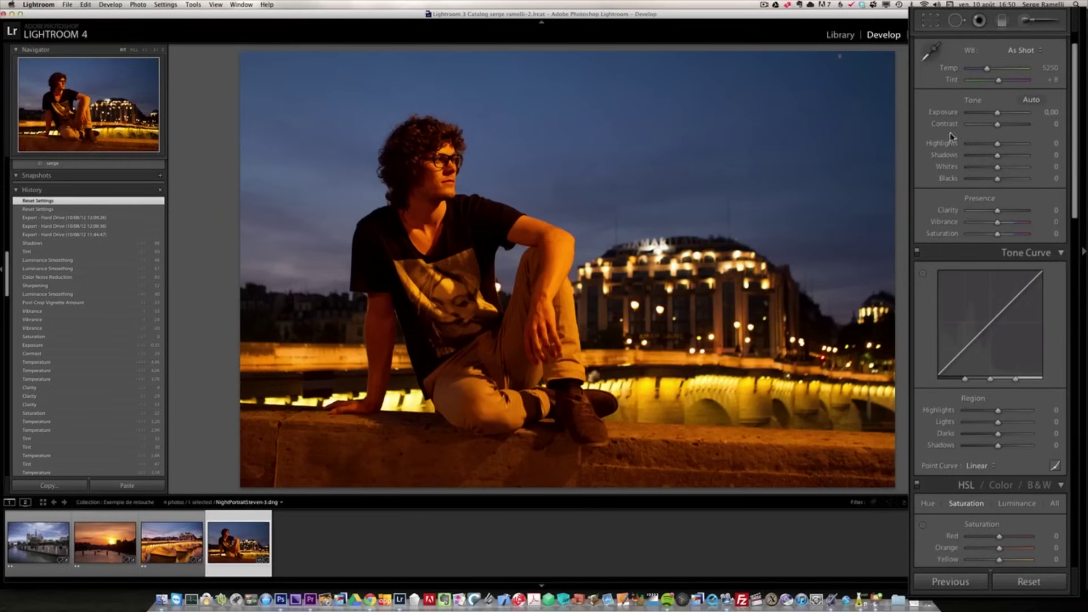
{"action": "left_click_drag", "start_coordinate": [986, 71], "coordinate": [982, 70]}
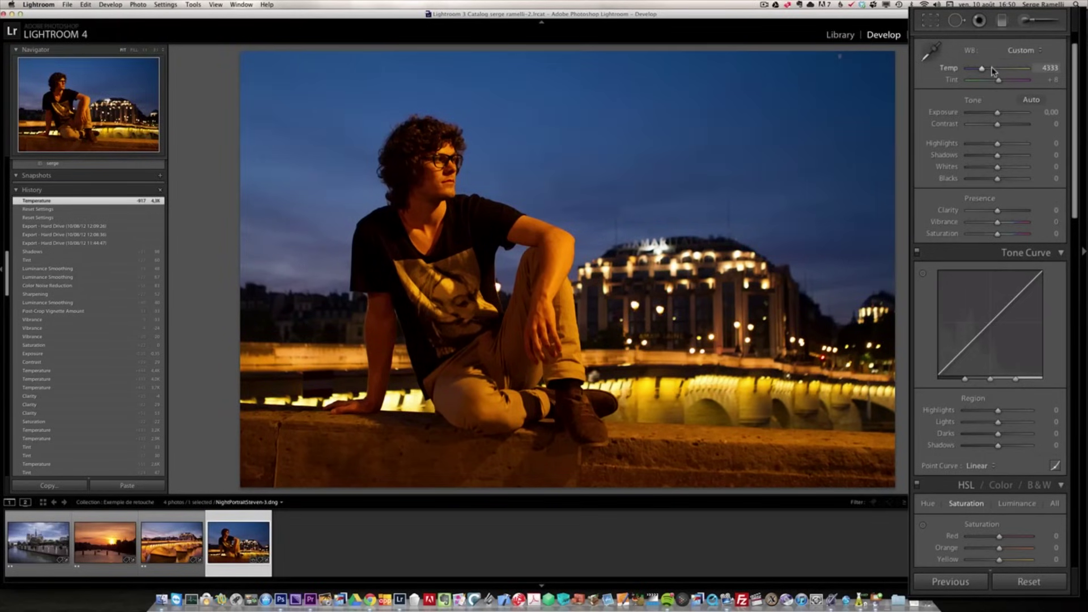
{"action": "left_click_drag", "start_coordinate": [999, 84], "coordinate": [1003, 83]}
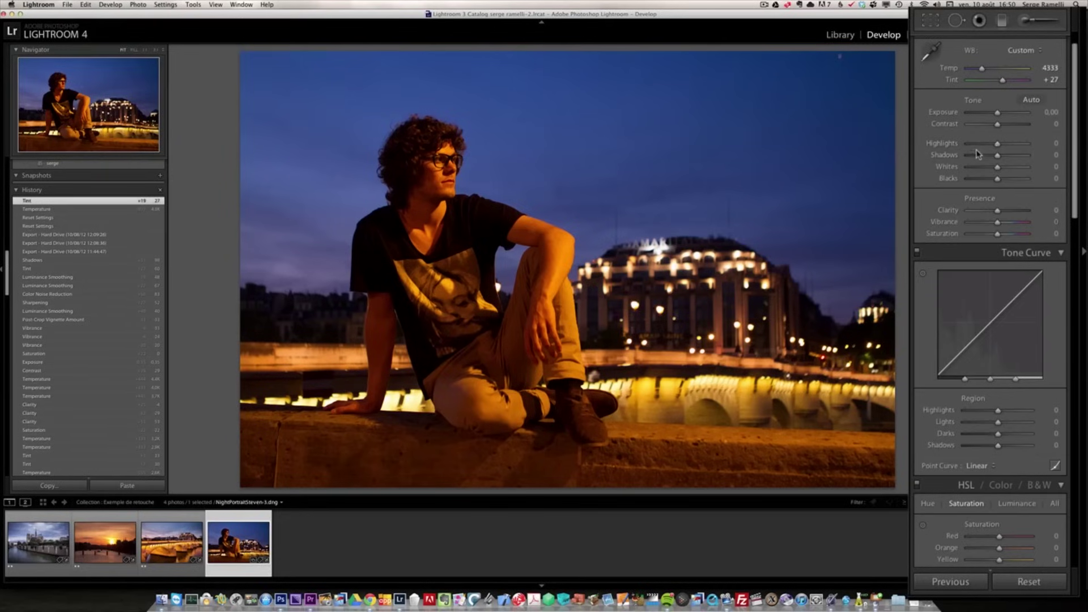
{"action": "left_click_drag", "start_coordinate": [997, 156], "coordinate": [1008, 125]}
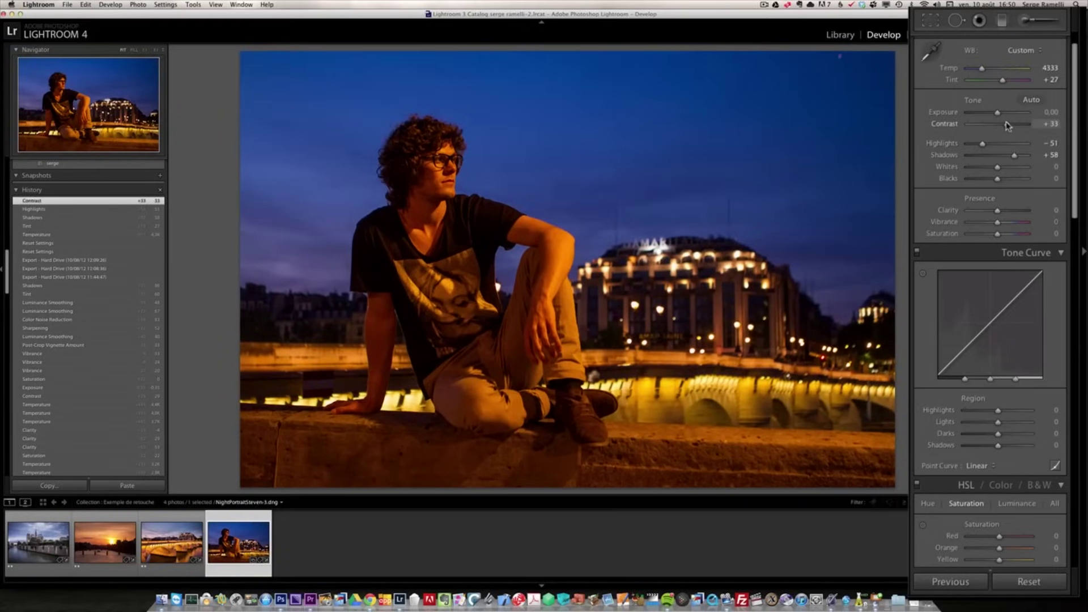
At 1:1 on the face, set Luminance noise reduction 42 and Sharpening Amount 53, then fit the view.
{"action": "left_click", "coordinate": [507, 209]}
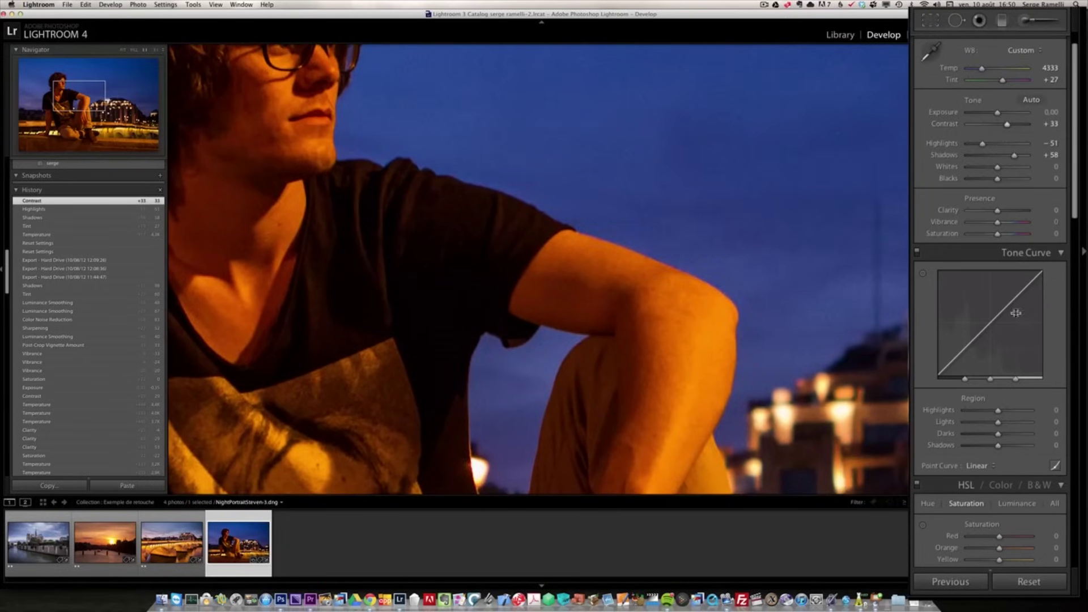
{"action": "left_click_drag", "start_coordinate": [1081, 223], "coordinate": [1084, 422]}
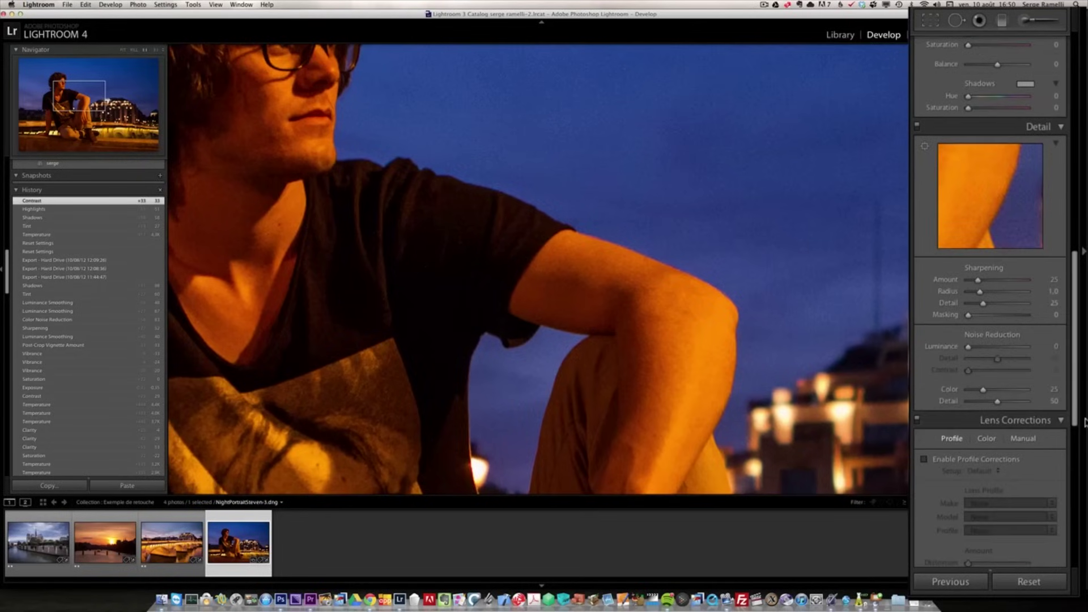
{"action": "left_click", "coordinate": [992, 347]}
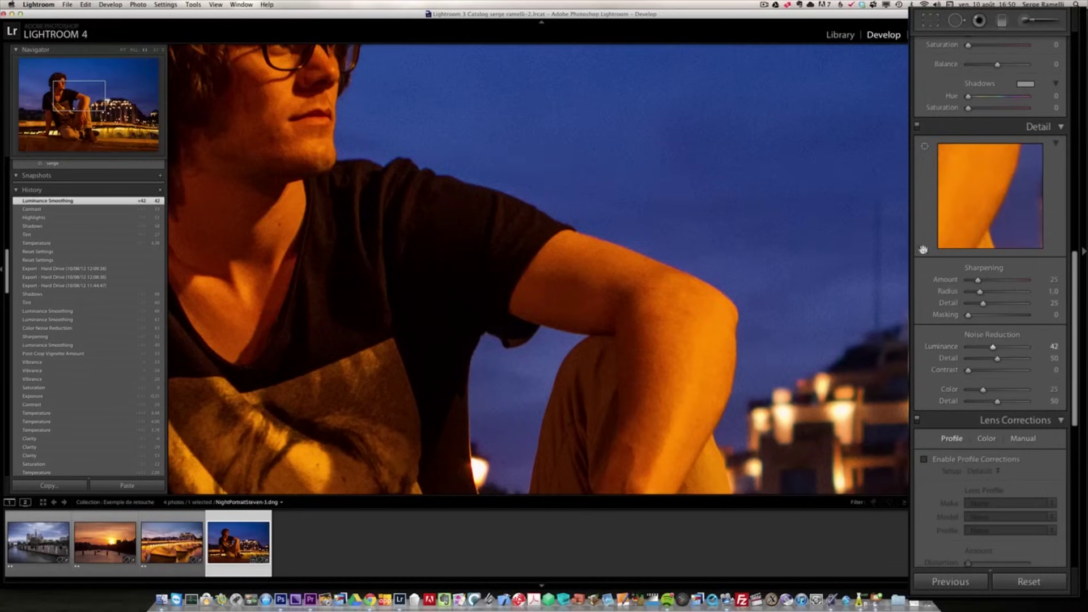
{"action": "left_click", "coordinate": [990, 281]}
{"action": "left_click", "coordinate": [541, 179]}
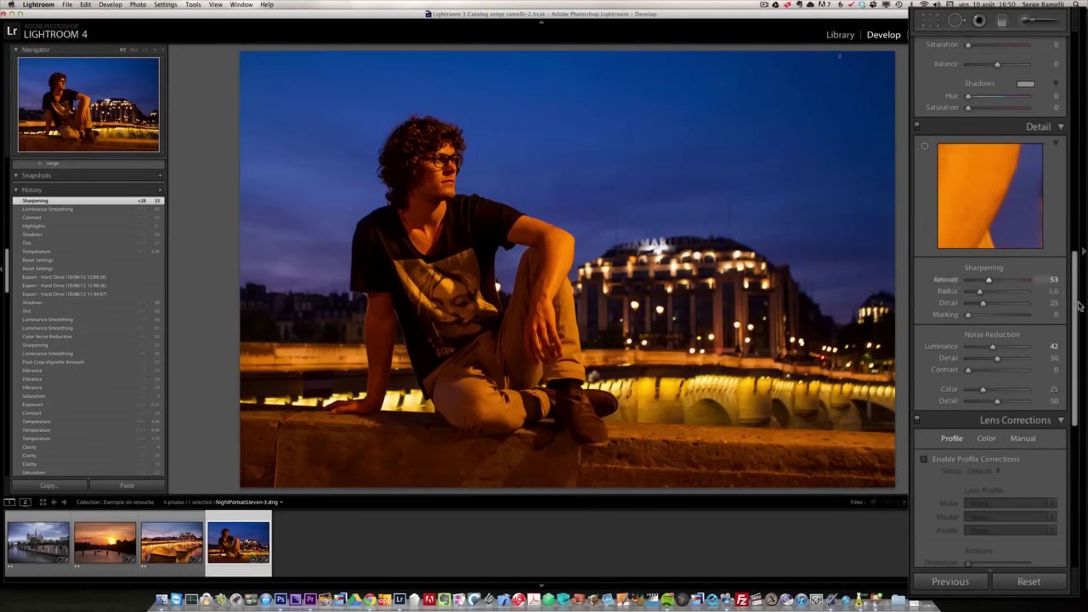
Add a −13 post-crop vignette and raise Exposure to +0.20.
{"action": "left_click_drag", "start_coordinate": [1074, 309], "coordinate": [1075, 398]}
{"action": "left_click_drag", "start_coordinate": [999, 287], "coordinate": [995, 288]}
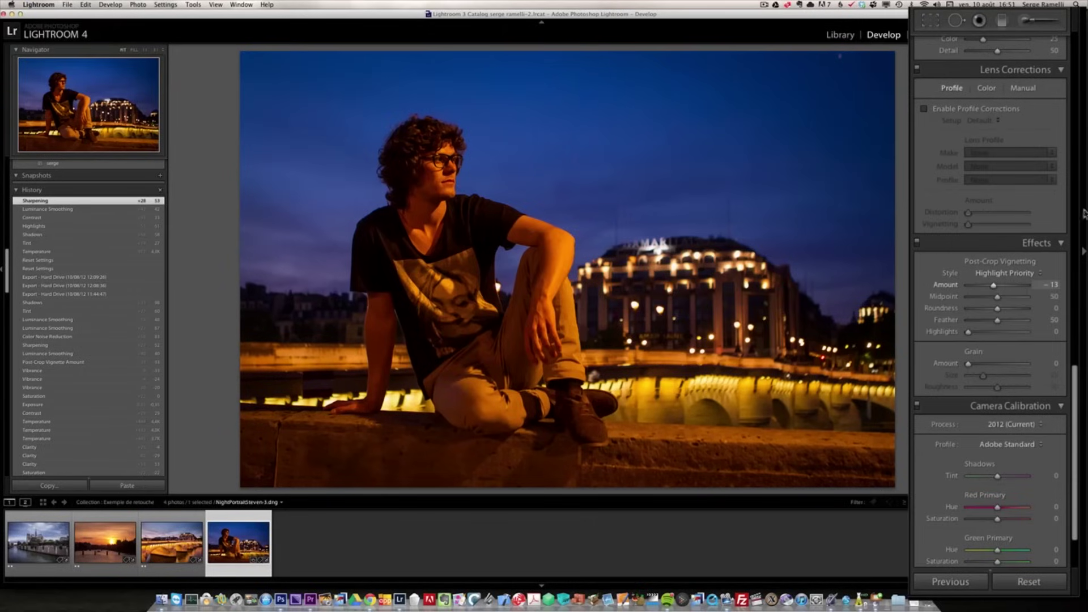
{"action": "left_click", "coordinate": [1071, 46]}
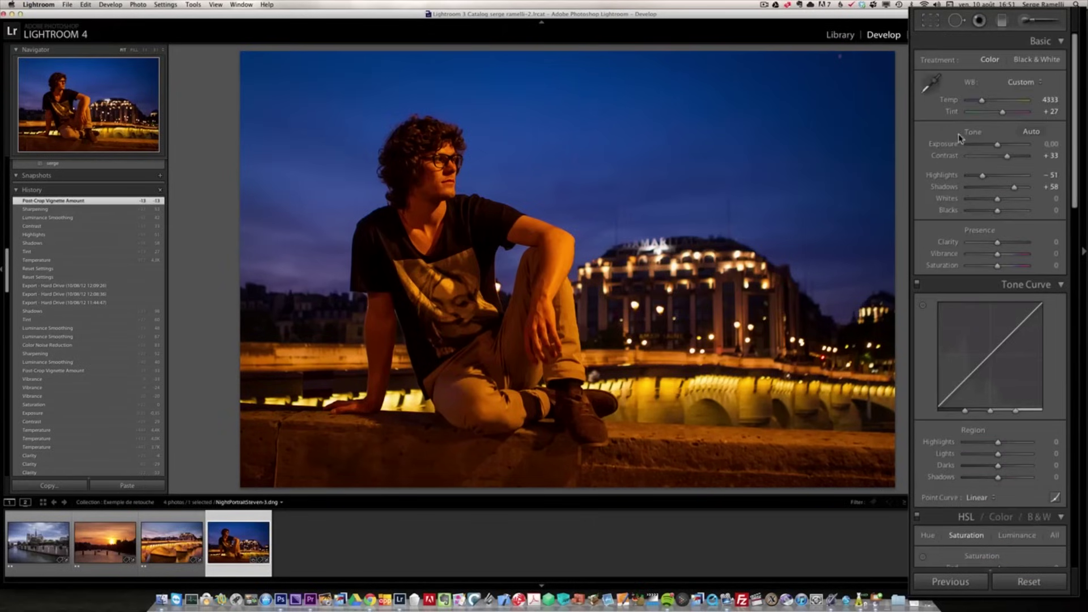
{"action": "left_click_drag", "start_coordinate": [998, 147], "coordinate": [998, 147]}
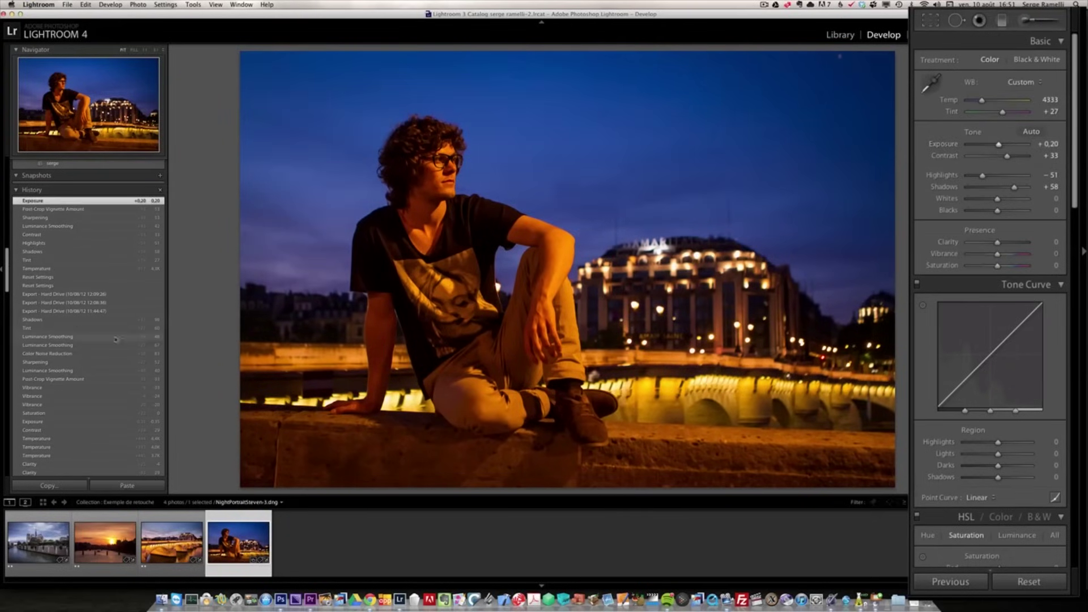
Compare with the Import state in History, then return to the latest edit.
{"action": "left_click_drag", "start_coordinate": [9, 264], "coordinate": [20, 303]}
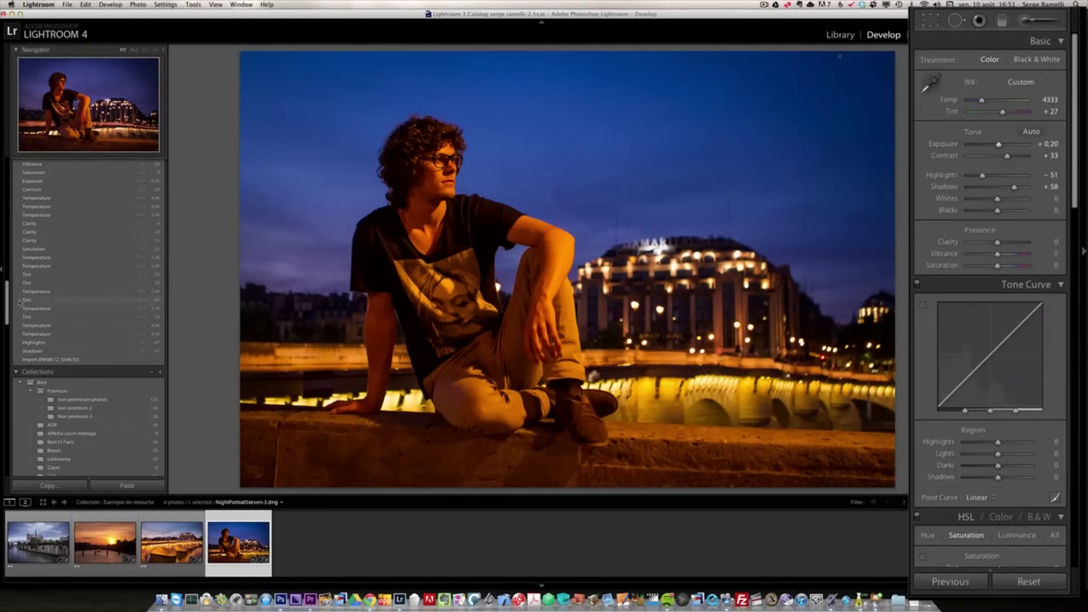
{"action": "left_click", "coordinate": [85, 360]}
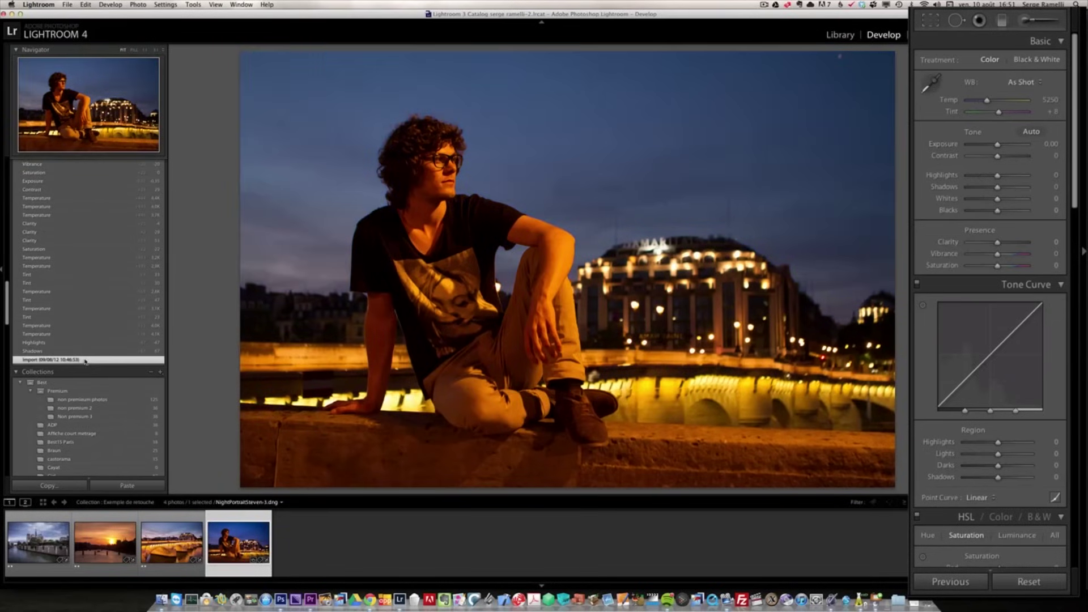
{"action": "left_click_drag", "start_coordinate": [7, 313], "coordinate": [7, 279]}
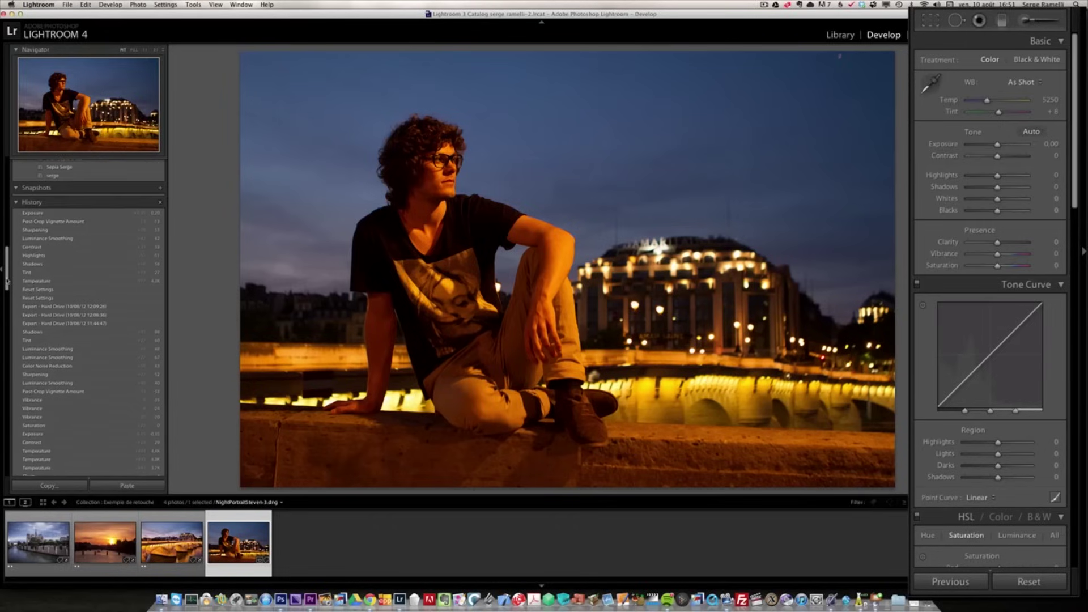
{"action": "left_click", "coordinate": [136, 214]}
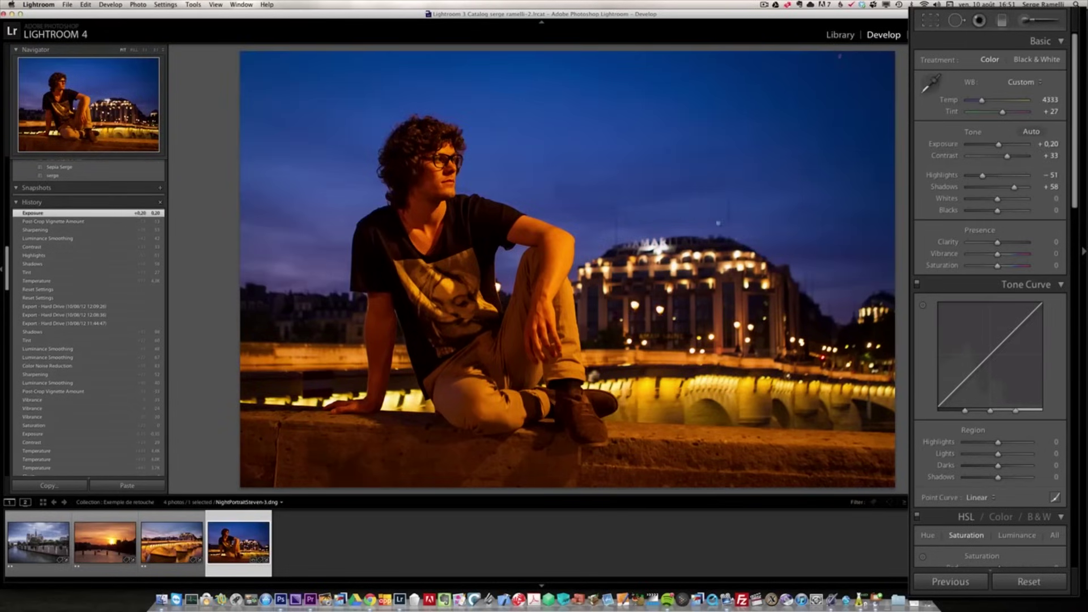